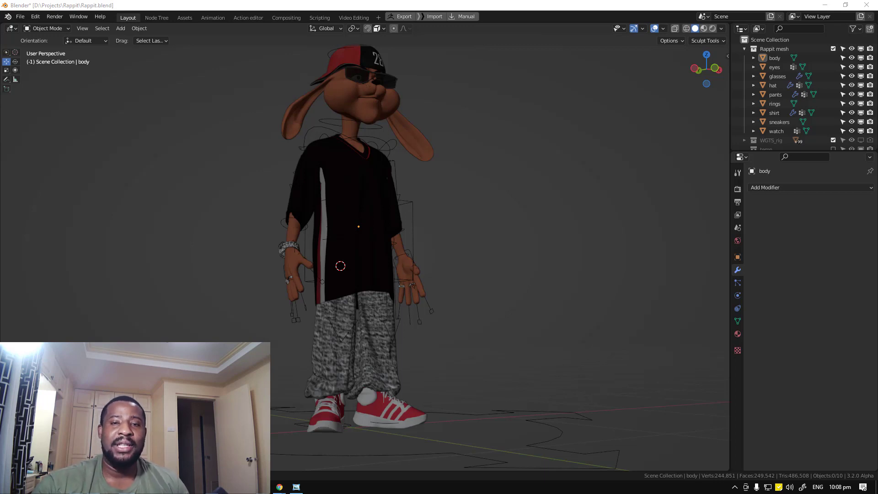
# Switch to front view, select the rabbit body mesh and render a quick preview.
pyautogui.press('KP_1')
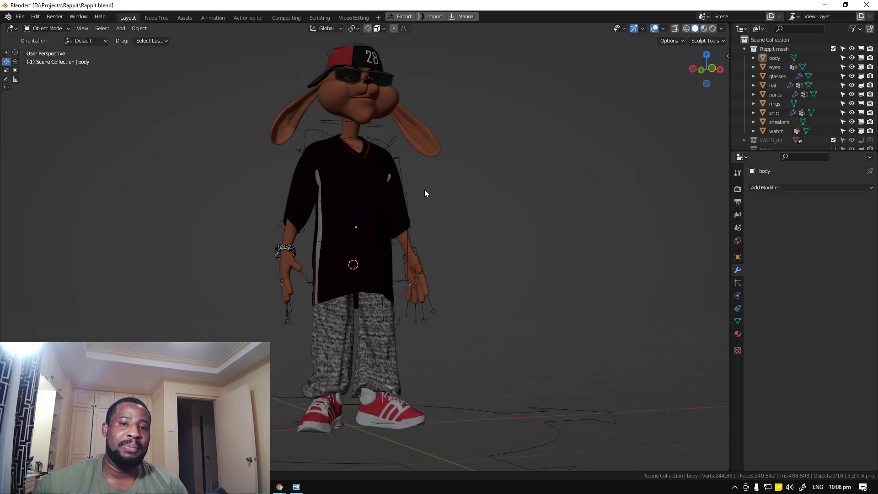
pyautogui.moveTo(408, 147); pyautogui.dragTo(391, 172, button='middle')
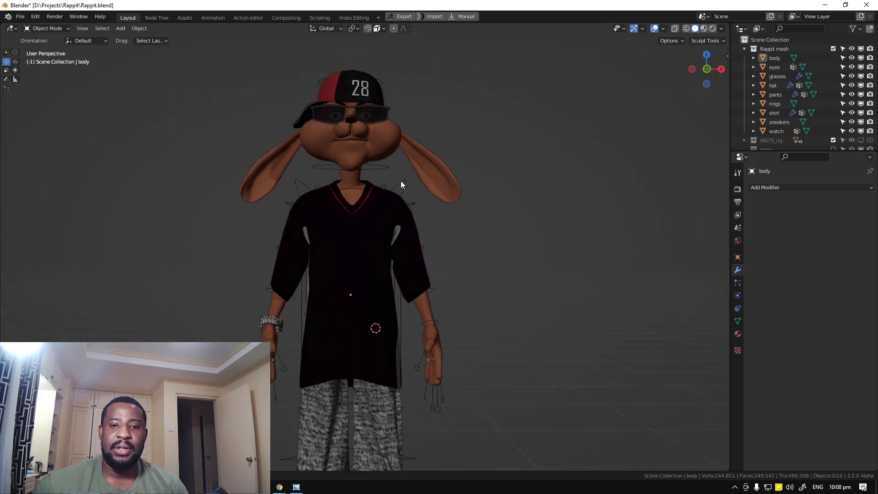
pyautogui.click(404, 180)
pyautogui.click(406, 172)
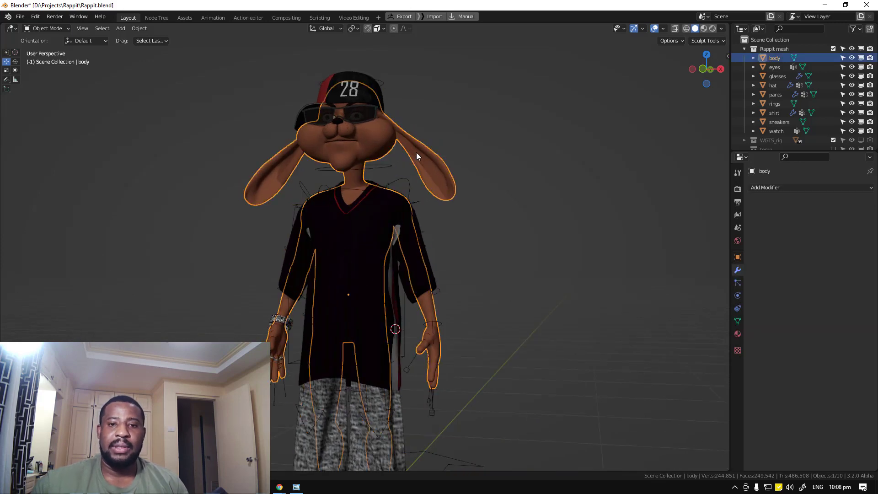
pyautogui.moveTo(381, 172); pyautogui.dragTo(405, 185, button='middle')
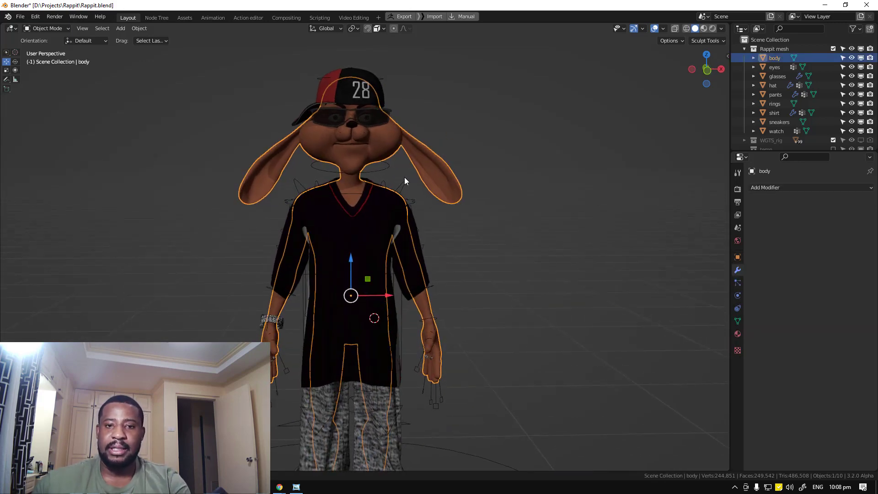
pyautogui.press('F12')
pyautogui.press('Escape')
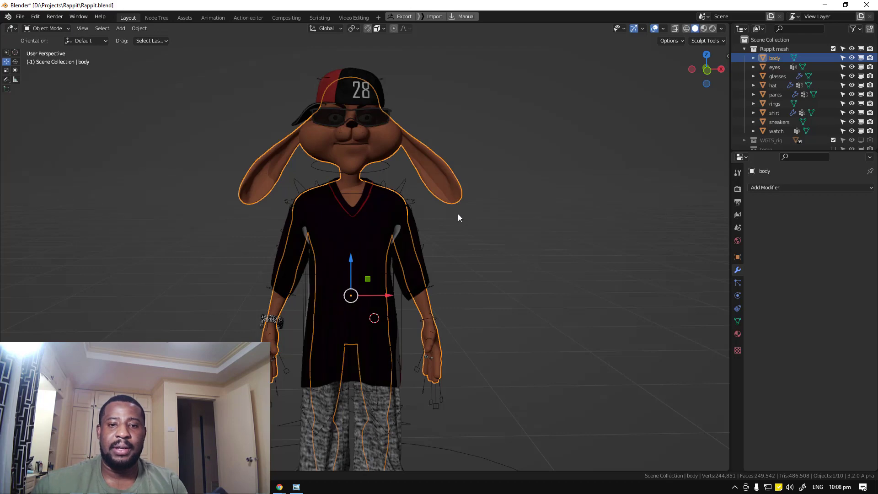
# Parent the body to the rig With Automatic Weights, then reselect only the body.
pyautogui.moveTo(458, 213); pyautogui.dragTo(440, 215, button='middle')
pyautogui.scroll(4, 425, 183)
pyautogui.keyDown('shift'); pyautogui.moveTo(425, 182); pyautogui.dragTo(370, 147, button='middle'); pyautogui.keyUp('shift')
pyautogui.keyDown('shift'); pyautogui.click(402, 168); pyautogui.keyUp('shift')
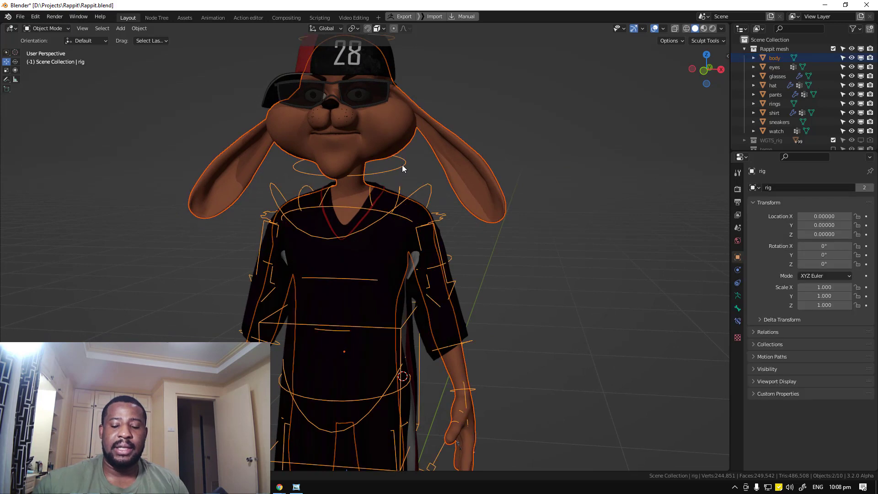
pyautogui.hotkey('ctrl', 'p')
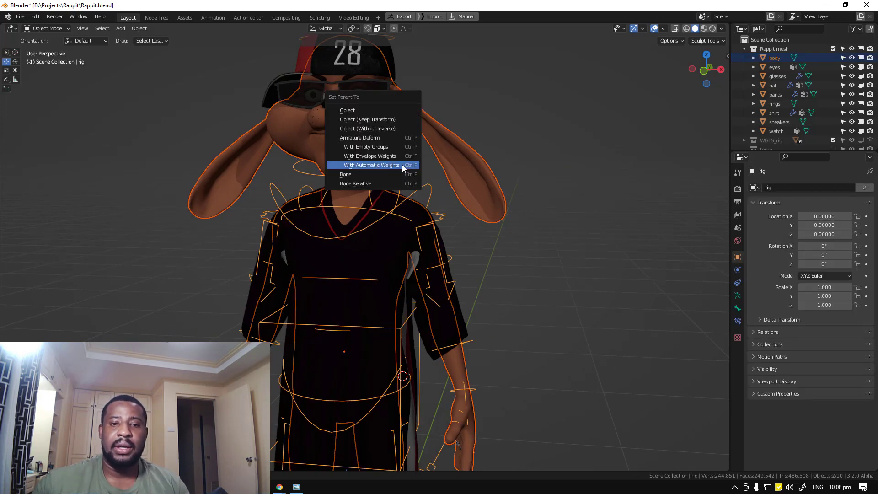
pyautogui.click(402, 165)
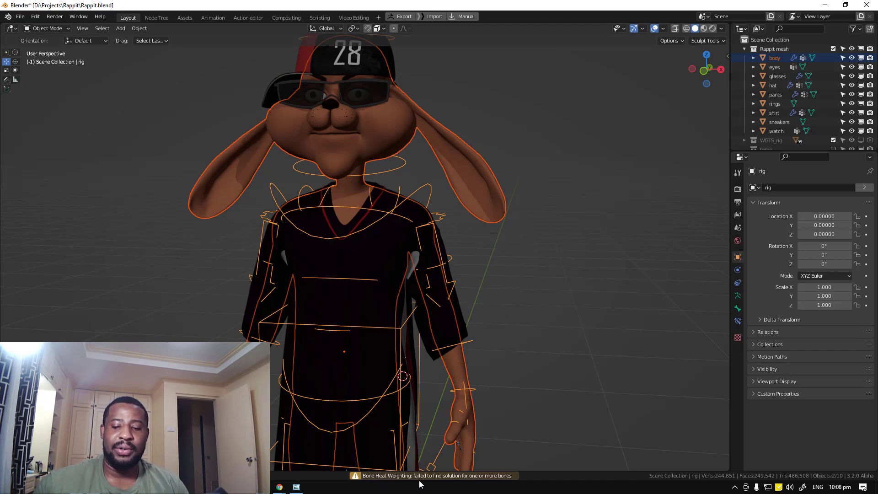
pyautogui.moveTo(476, 276); pyautogui.dragTo(487, 254, button='middle')
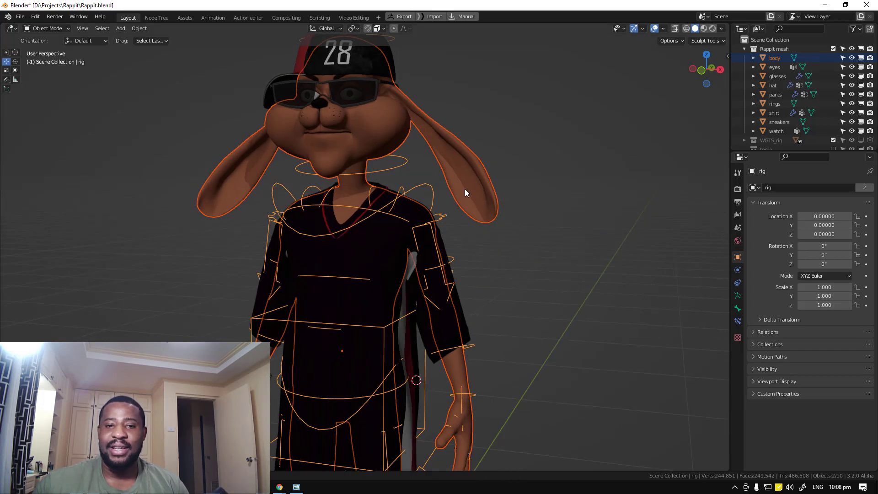
pyautogui.click(470, 174)
# Show the body's Object Data properties and set viewport shading colour to Single.
pyautogui.click(737, 322)
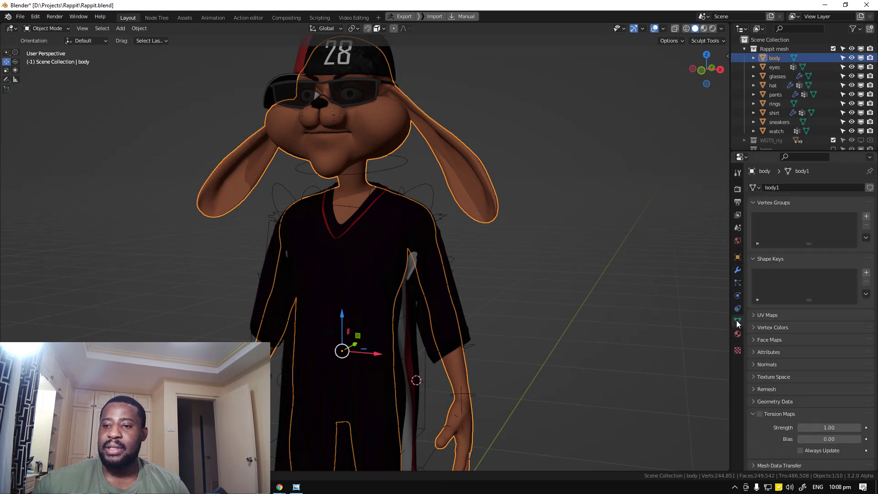
pyautogui.moveTo(476, 265); pyautogui.dragTo(484, 262, button='middle')
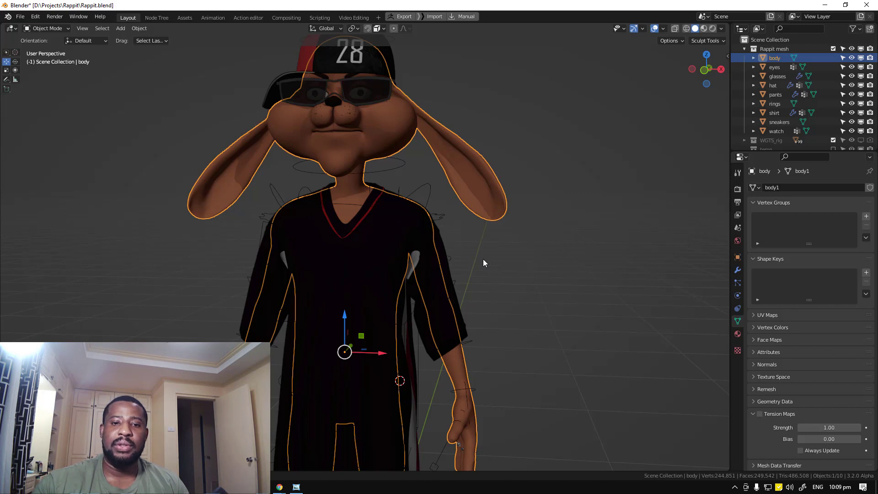
pyautogui.hotkey('shift', 'v')
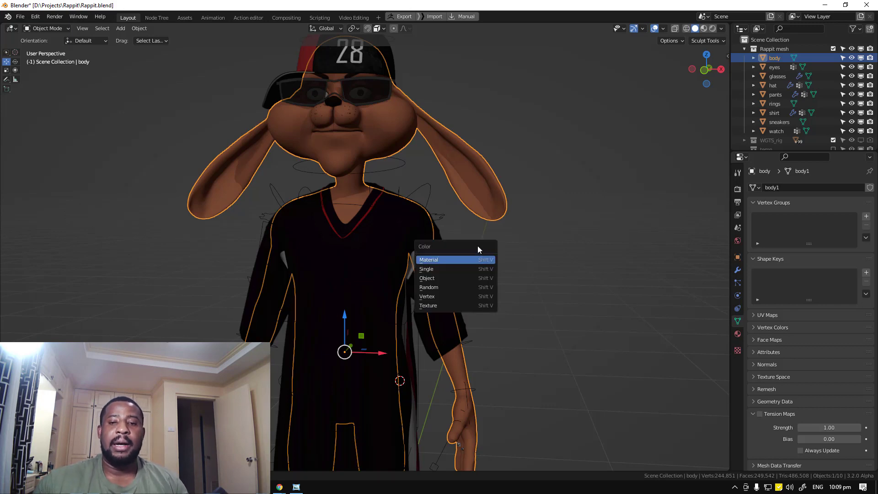
pyautogui.click(449, 269)
pyautogui.scroll(-5, 462, 263)
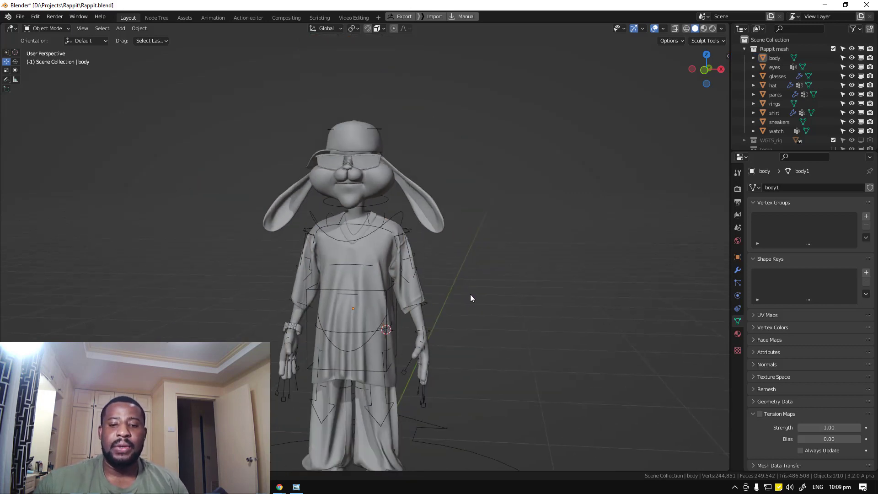
# Toggle the viewport overlays off and back on while turning the figure.
pyautogui.hotkey('shift', 'alt', 'z')
pyautogui.moveTo(465, 252); pyautogui.dragTo(550, 244, button='middle')
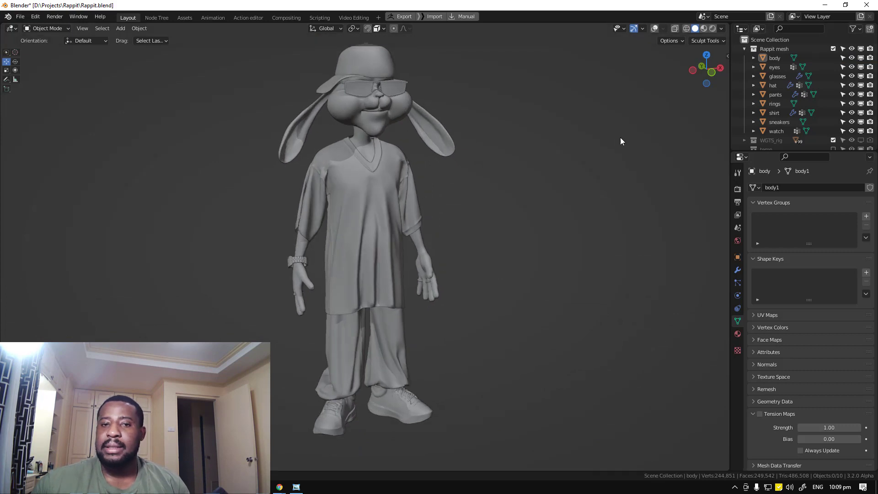
pyautogui.hotkey('shift', 'alt', 'z')
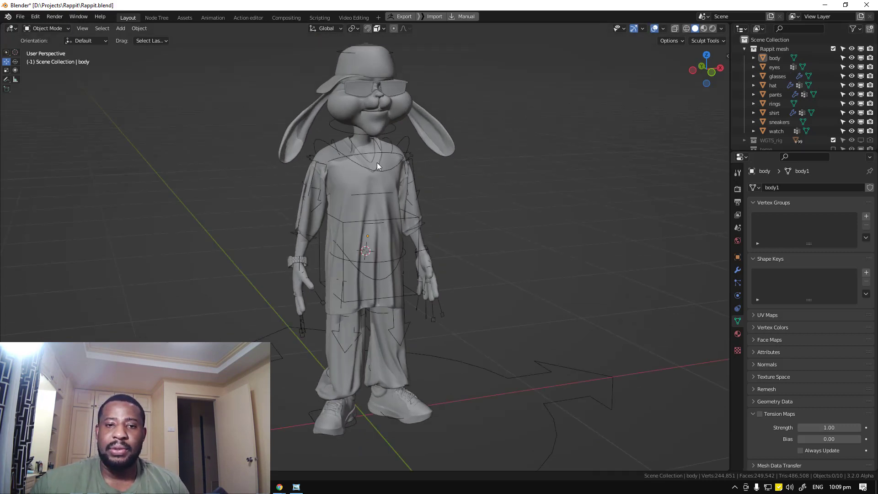
# Hide the clothing and accessories in the viewport, keeping the eyes visible.
pyautogui.moveTo(861, 131); pyautogui.dragTo(861, 70)
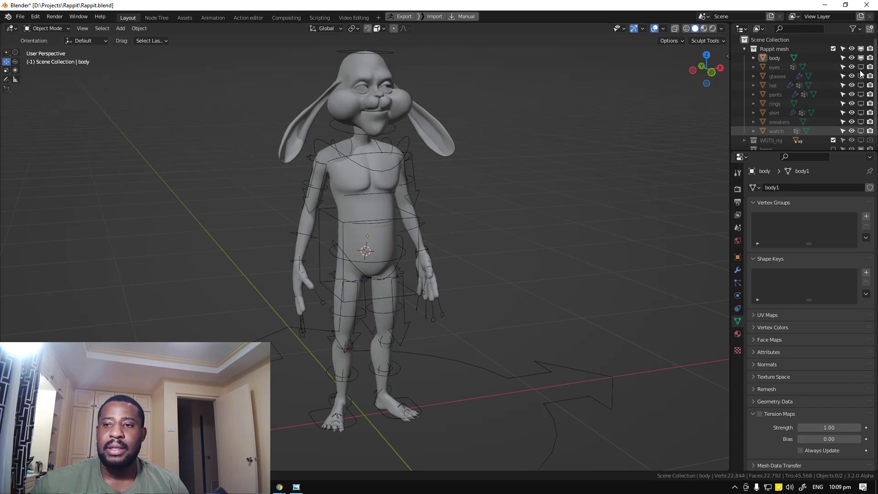
pyautogui.click(861, 67)
pyautogui.moveTo(619, 119); pyautogui.dragTo(293, 160, button='middle')
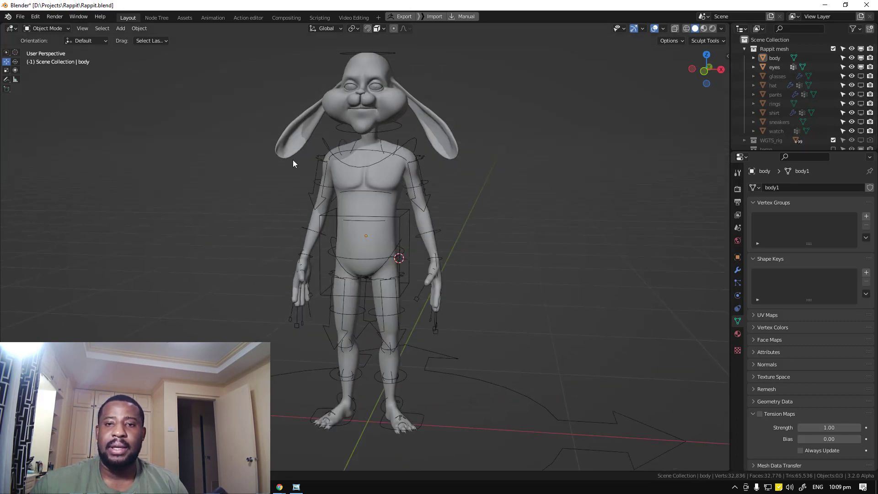
pyautogui.scroll(2, 383, 170)
# Select the body mesh and switch viewport shading colour to Texture.
pyautogui.click(398, 166)
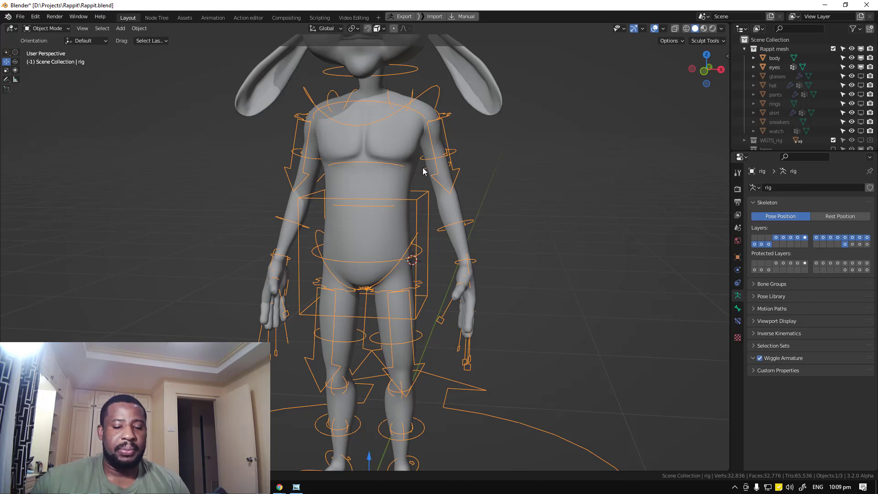
pyautogui.click(401, 180)
pyautogui.keyDown('alt'); pyautogui.click(444, 133); pyautogui.keyUp('alt')
pyautogui.click(443, 126)
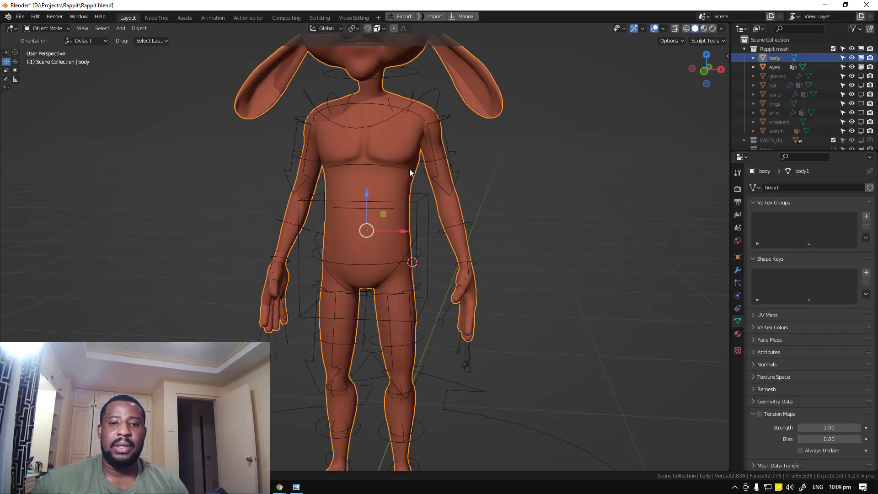
pyautogui.keyDown('shift'); pyautogui.moveTo(409, 169); pyautogui.dragTo(377, 136, button='middle'); pyautogui.keyUp('shift')
pyautogui.keyDown('alt'); pyautogui.click(427, 146); pyautogui.keyUp('alt')
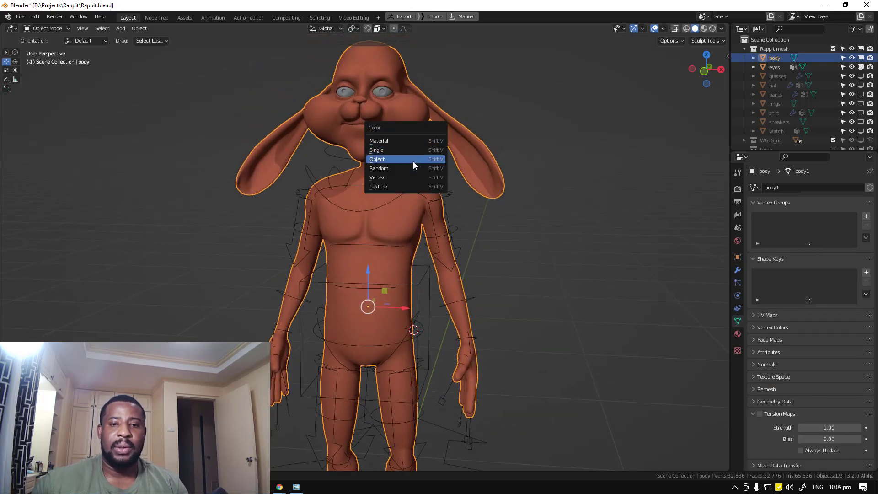
pyautogui.click(387, 188)
pyautogui.moveTo(414, 125); pyautogui.dragTo(418, 119, button='middle')
# Duplicate the body in place as body.001, move it to Scene Collection, and exclude Rappit mesh.
pyautogui.hotkey('shift', 'd')
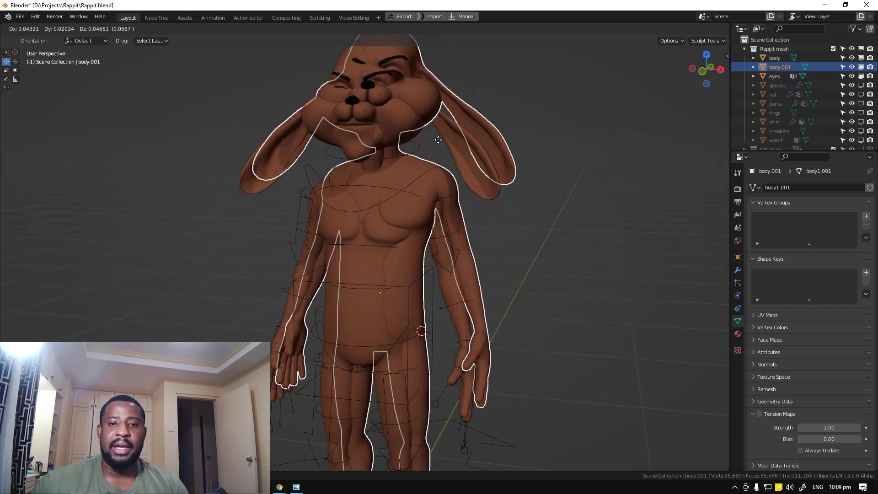
pyautogui.press('Escape')
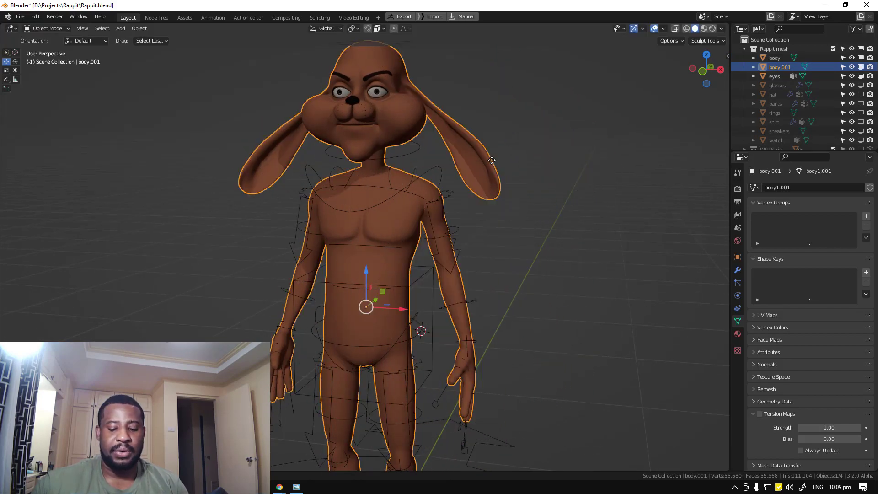
pyautogui.press('m')
pyautogui.click(498, 158)
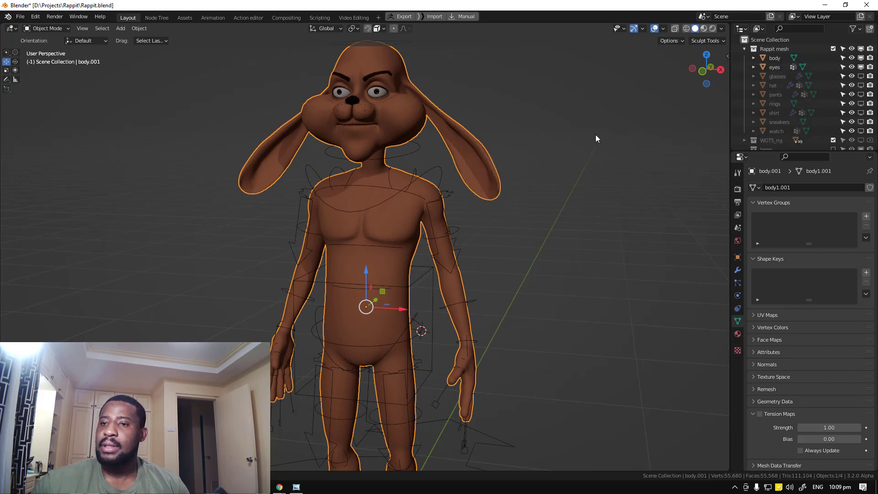
pyautogui.click(833, 49)
pyautogui.moveTo(350, 210); pyautogui.dragTo(432, 179, button='middle')
pyautogui.press('Tab')
pyautogui.press('Tab')
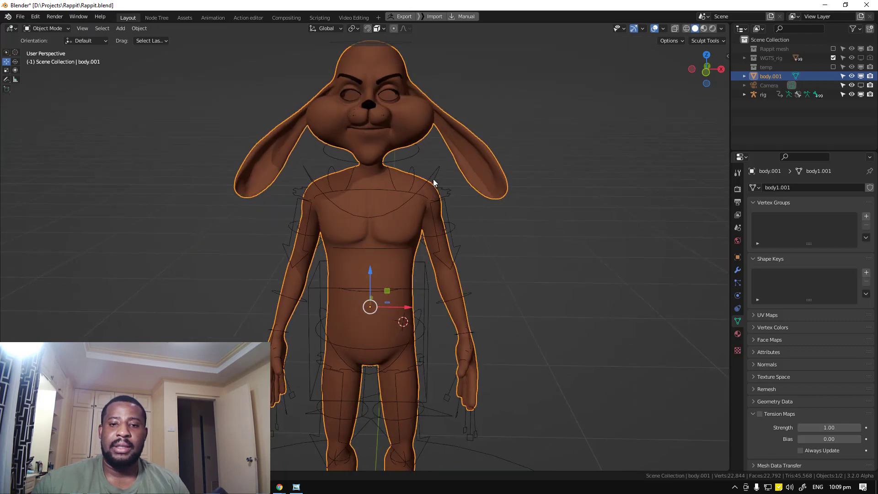
# Try parenting body.001 to the rig with automatic weights, then undo it.
pyautogui.keyDown('shift'); pyautogui.click(435, 180); pyautogui.keyUp('shift')
pyautogui.hotkey('ctrl', 'p')
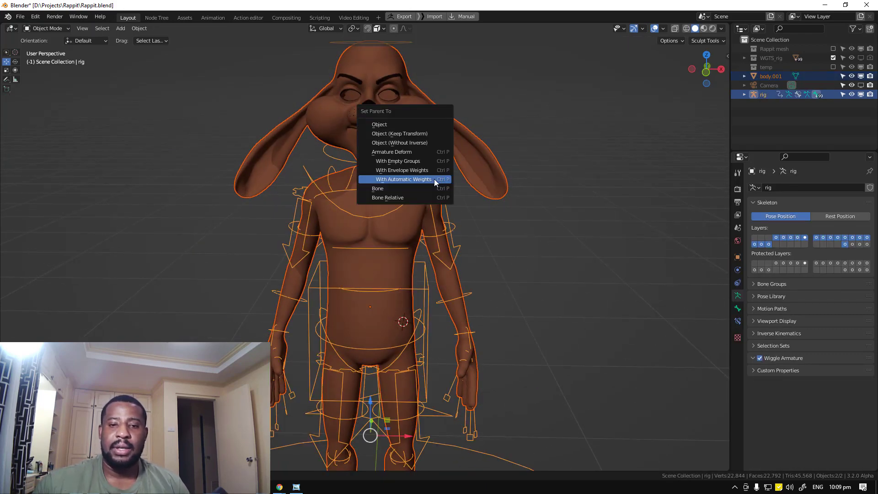
pyautogui.click(435, 180)
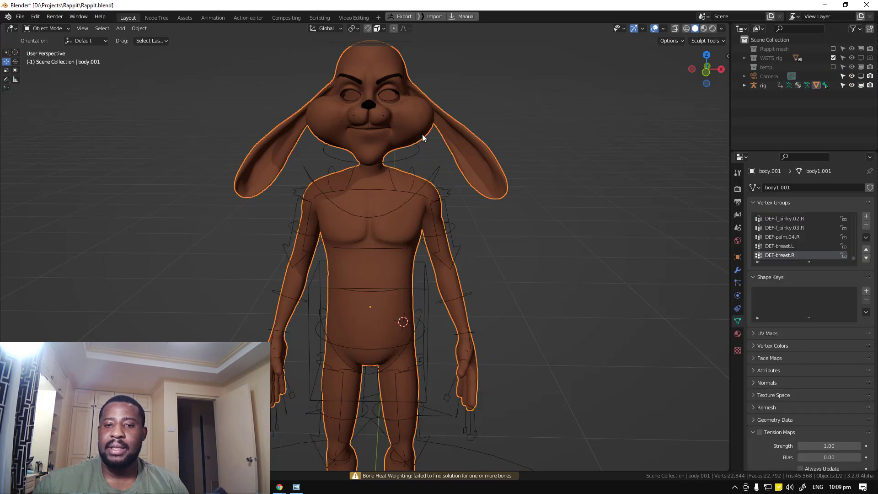
pyautogui.hotkey('ctrl', 'z')
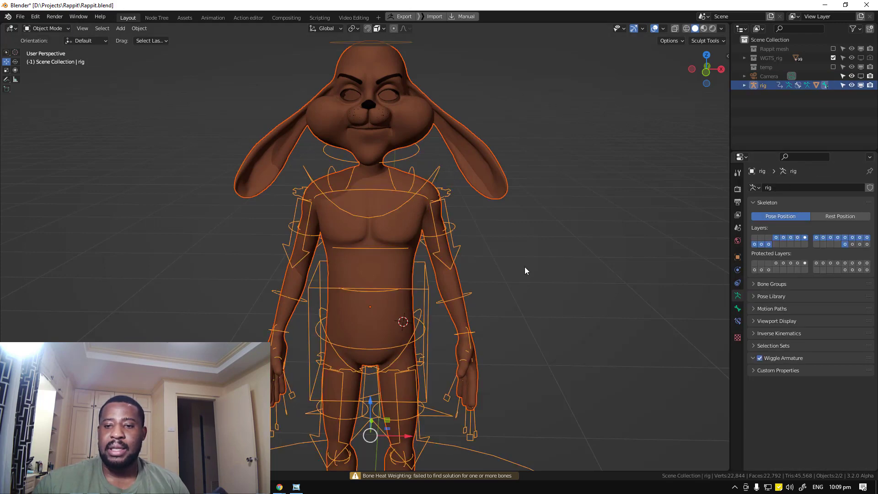
# Clear the selection and select the detailed body.001 mesh.
pyautogui.moveTo(499, 245); pyautogui.dragTo(482, 248, button='middle')
pyautogui.click(482, 248)
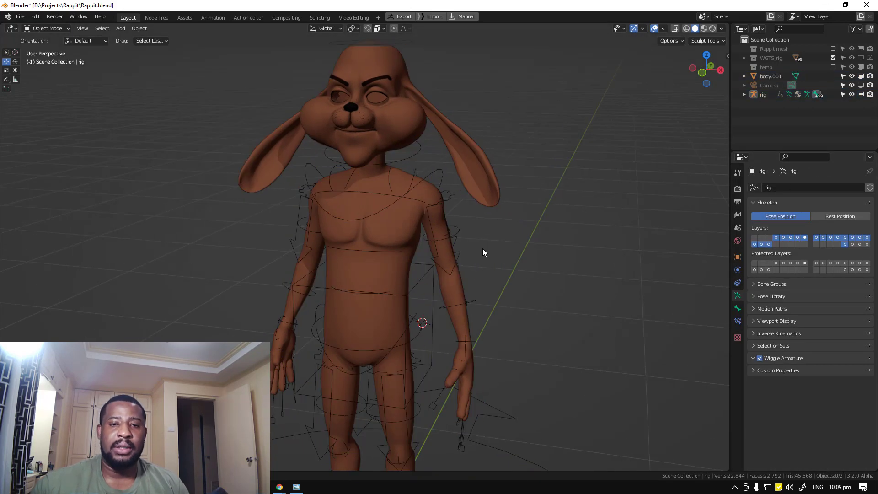
pyautogui.click(411, 127)
pyautogui.click(54, 29)
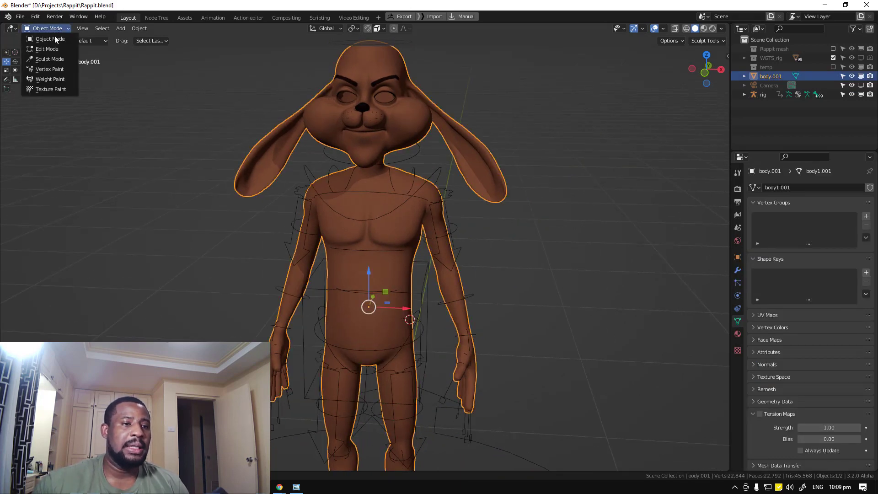
pyautogui.click(54, 48)
pyautogui.hotkey('alt', 'a')
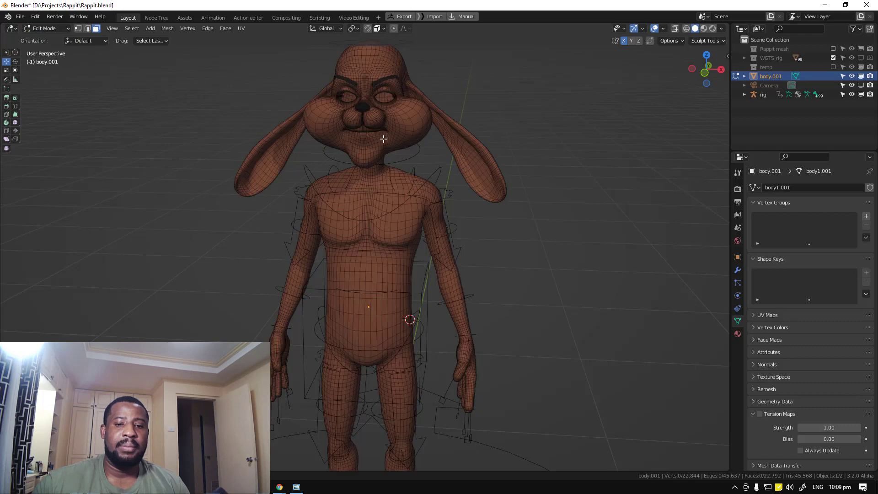
pyautogui.press('a')
pyautogui.moveTo(420, 173); pyautogui.dragTo(376, 212, button='middle')
pyautogui.scroll(3, 376, 212)
pyautogui.keyDown('shift'); pyautogui.moveTo(372, 157); pyautogui.dragTo(314, 182, button='middle'); pyautogui.keyUp('shift')
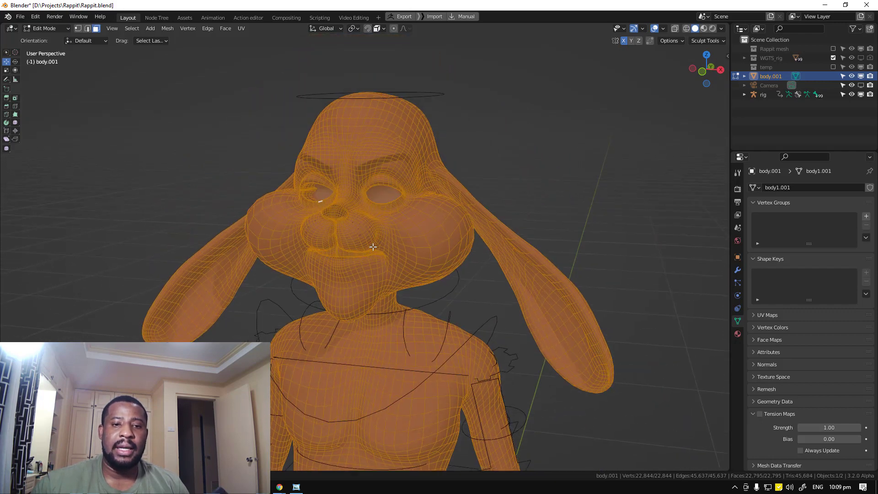
pyautogui.moveTo(394, 196); pyautogui.dragTo(361, 201, button='middle')
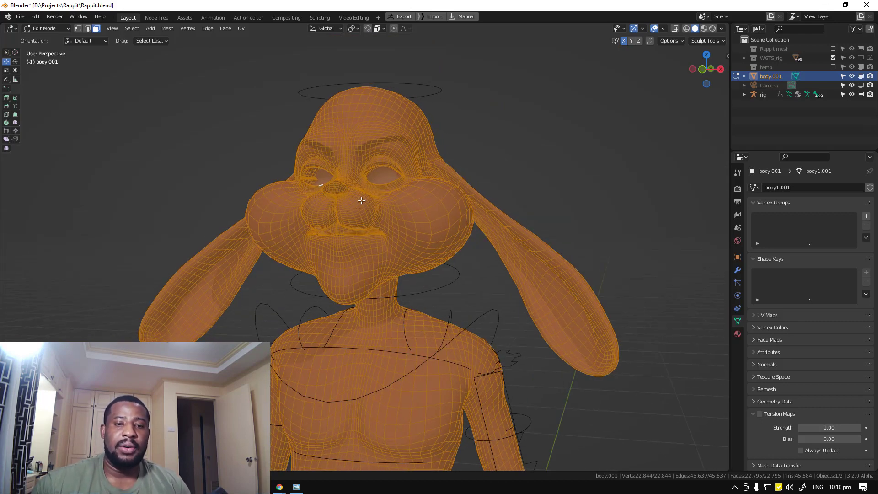
pyautogui.moveTo(389, 242); pyautogui.dragTo(406, 256, button='middle')
pyautogui.press('Tab')
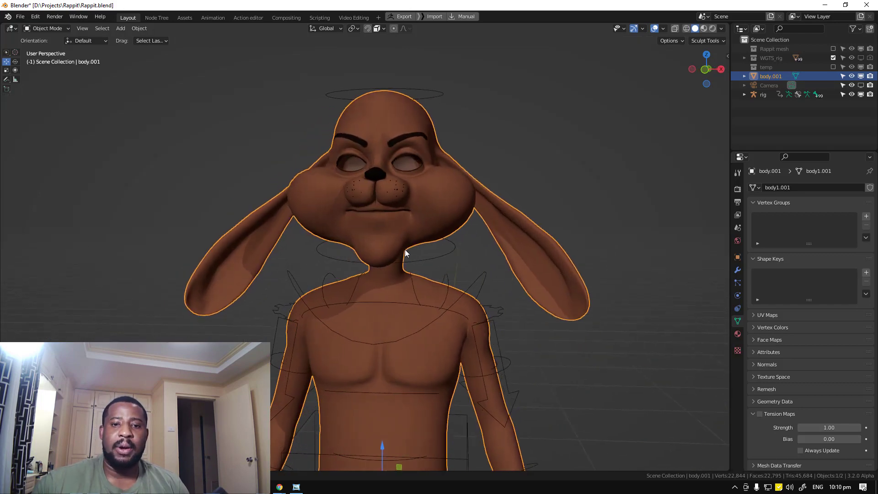
# Add a Remesh modifier to body.001 from the Modifier properties.
pyautogui.moveTo(452, 215); pyautogui.dragTo(443, 220, button='middle')
pyautogui.click(738, 270)
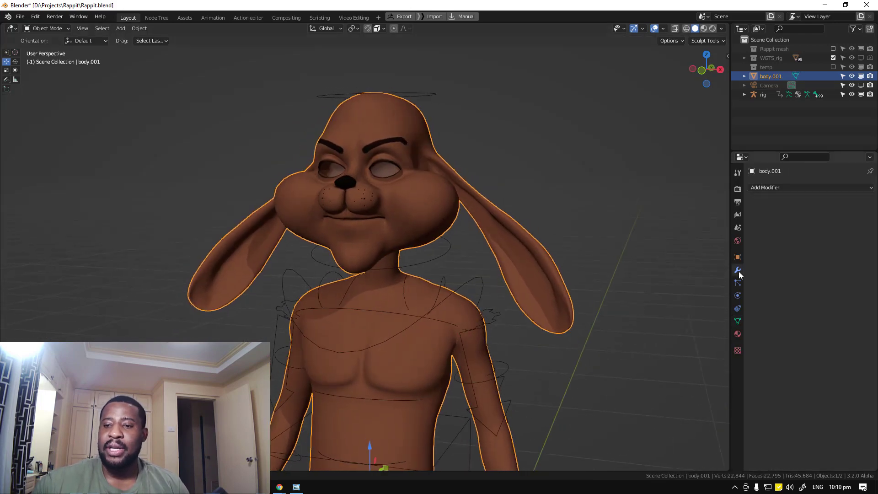
pyautogui.moveTo(474, 272); pyautogui.dragTo(395, 276, button='middle')
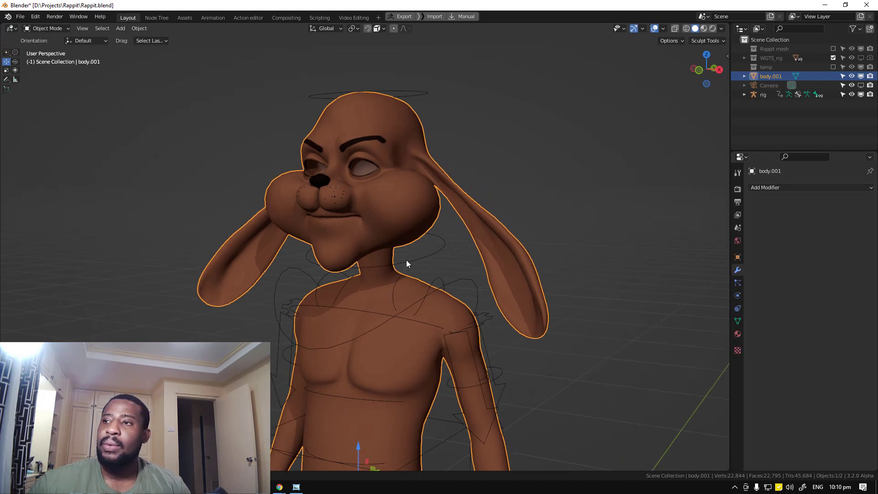
pyautogui.click(803, 188)
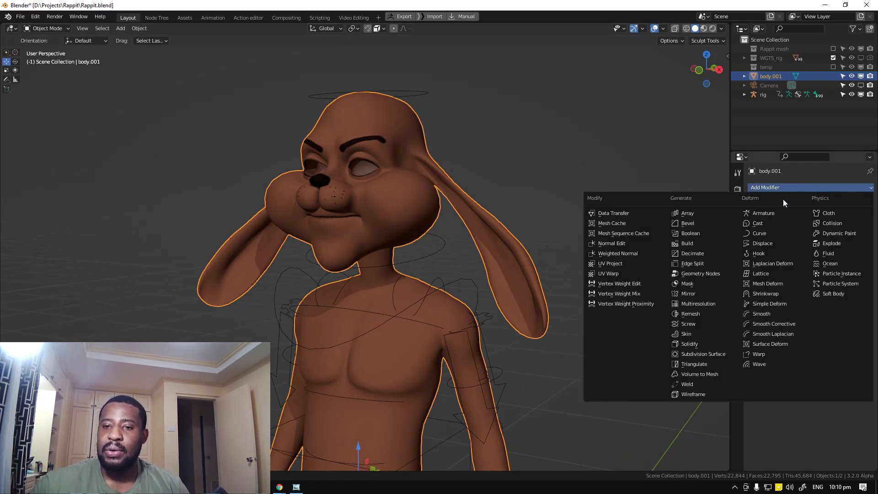
pyautogui.click(790, 187)
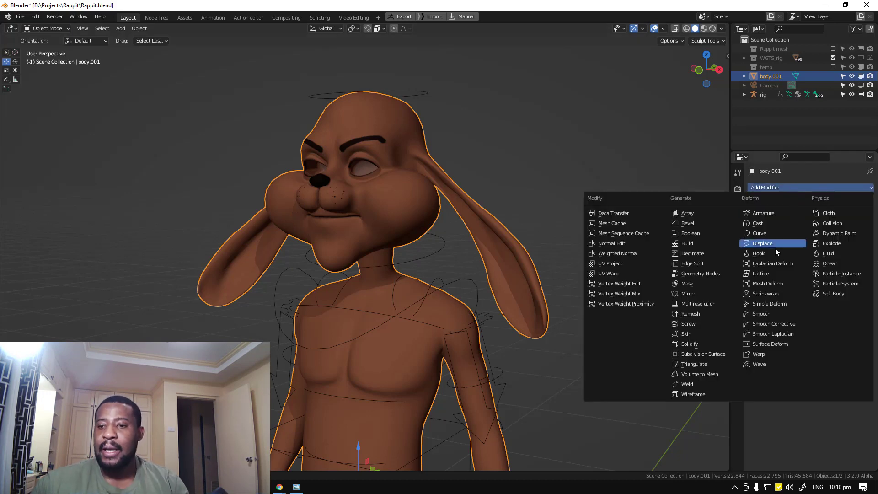
pyautogui.click(690, 314)
pyautogui.moveTo(524, 238); pyautogui.dragTo(318, 199, button='middle')
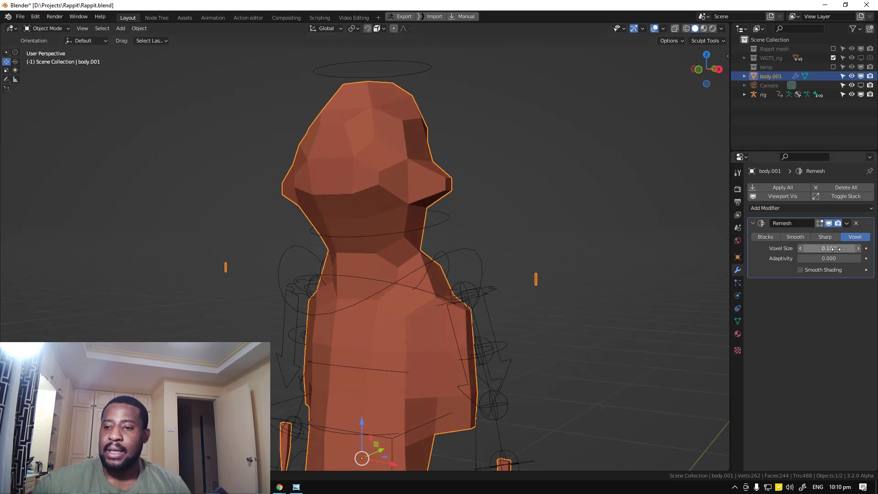
# Set the Remesh Voxel Size to 0.003 and inspect the hands against the thighs.
pyautogui.click(833, 248)
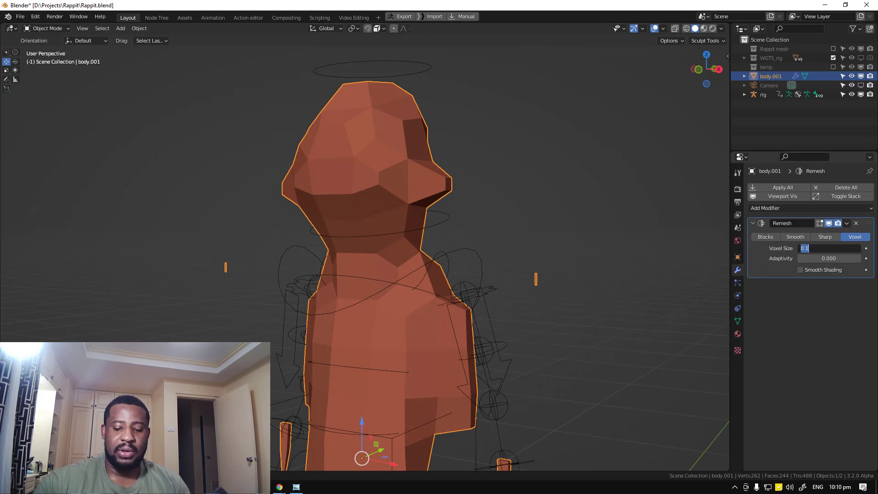
pyautogui.write('0.003')
pyautogui.press('Return')
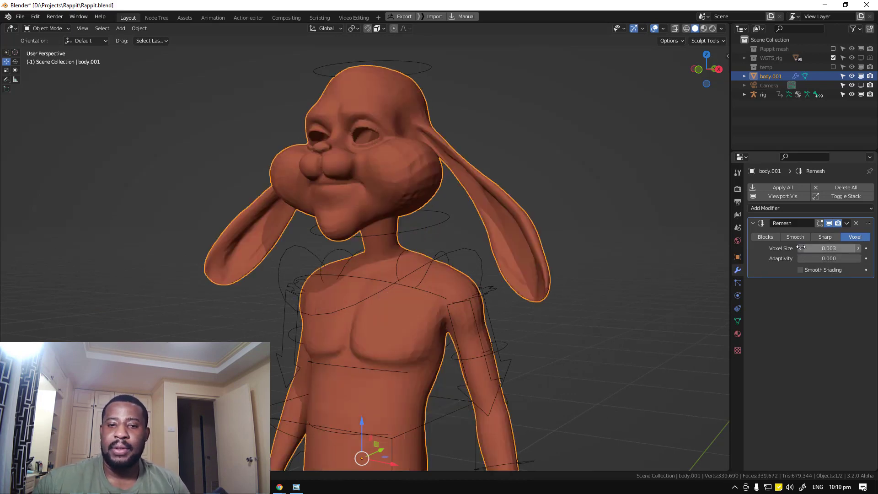
pyautogui.moveTo(710, 298); pyautogui.dragTo(430, 227, button='middle')
pyautogui.moveTo(541, 273); pyautogui.dragTo(529, 274, button='middle')
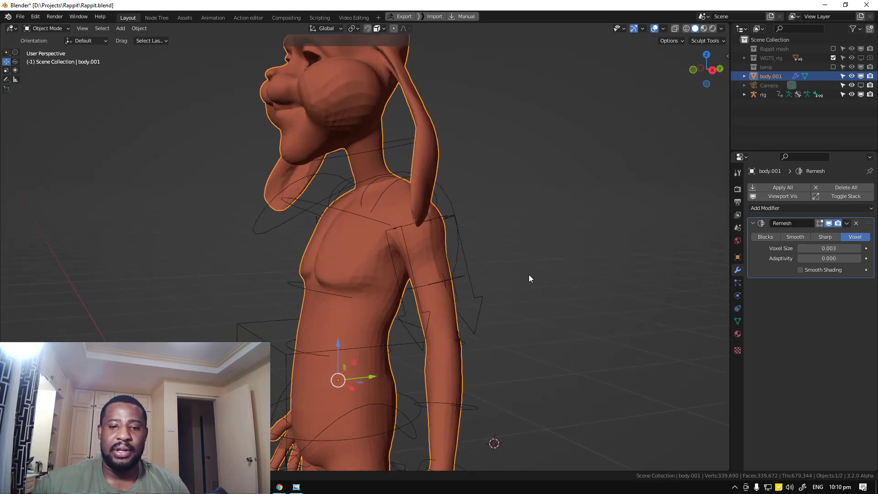
pyautogui.keyDown('shift'); pyautogui.moveTo(493, 375); pyautogui.dragTo(491, 253, button='middle'); pyautogui.keyUp('shift')
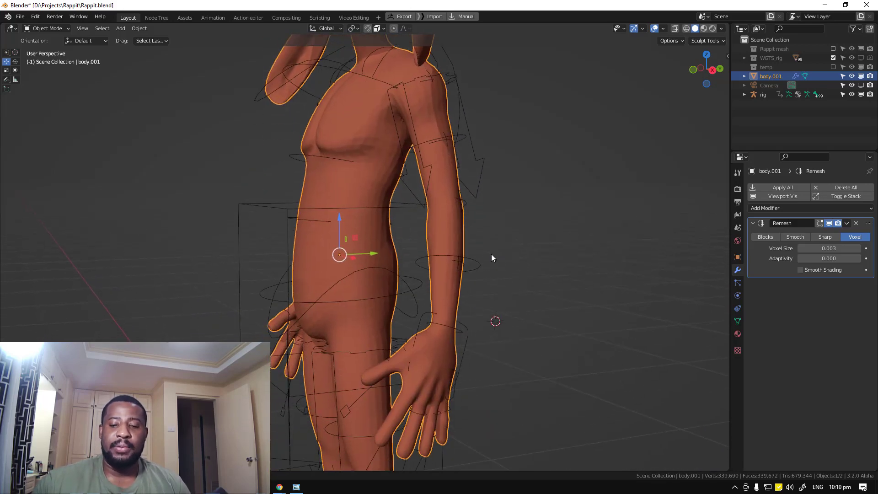
pyautogui.scroll(3, 457, 287)
pyautogui.keyDown('shift'); pyautogui.moveTo(457, 287); pyautogui.dragTo(556, 243, button='middle'); pyautogui.keyUp('shift')
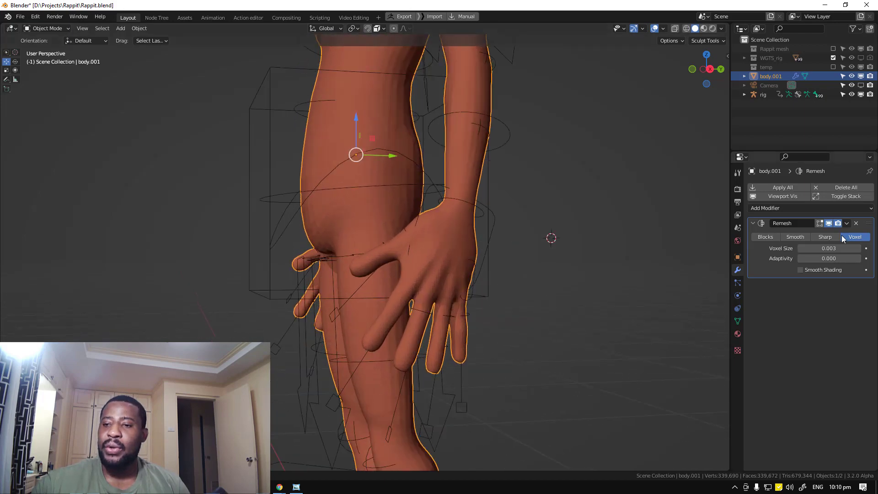
pyautogui.scroll(4, 442, 273)
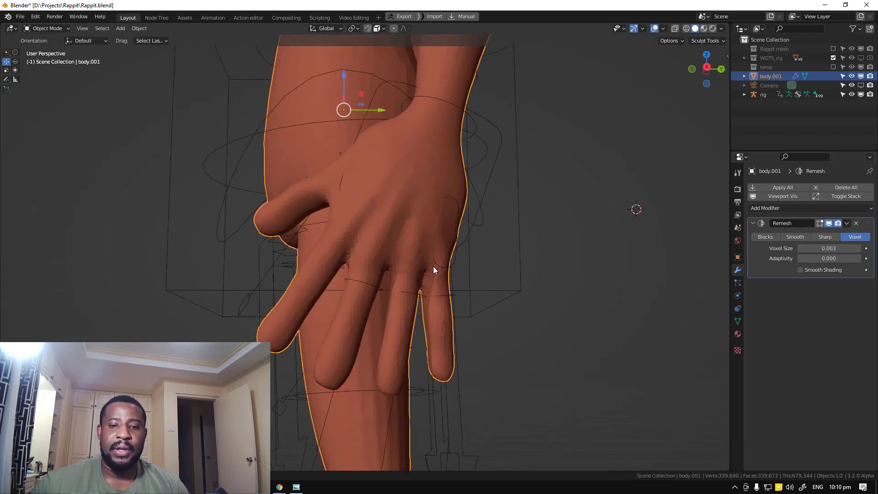
pyautogui.scroll(-4, 461, 275)
pyautogui.moveTo(458, 281); pyautogui.dragTo(405, 275, button='middle')
pyautogui.moveTo(358, 261); pyautogui.dragTo(391, 238, button='middle')
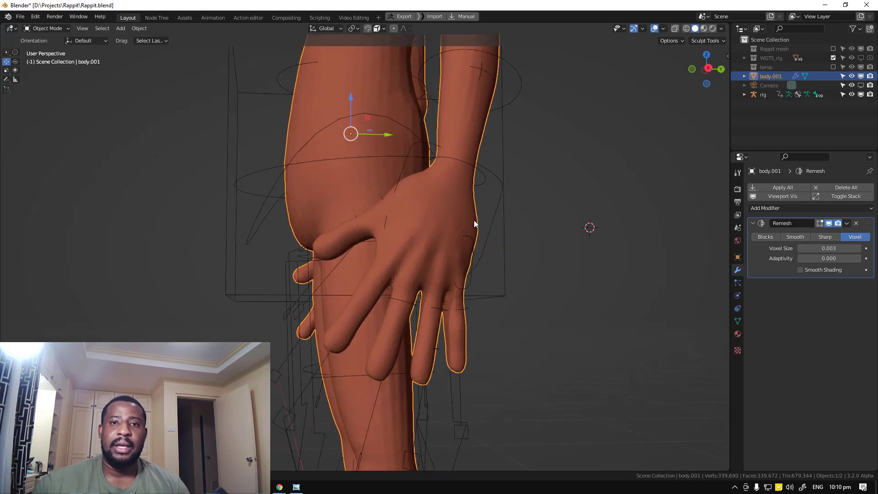
pyautogui.click(830, 248)
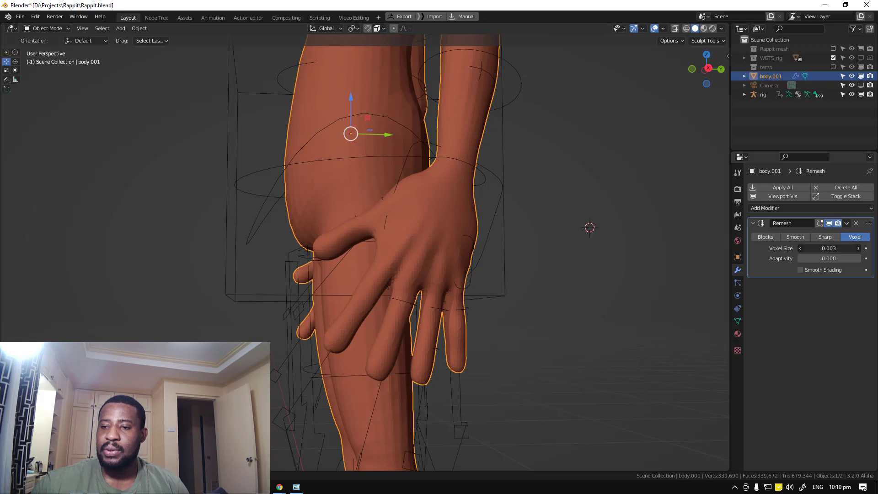
# Test a coarser Voxel Size of 0.03, then lower it to about 0.011 and inspect the hands.
pyautogui.write('3')
pyautogui.press('Return')
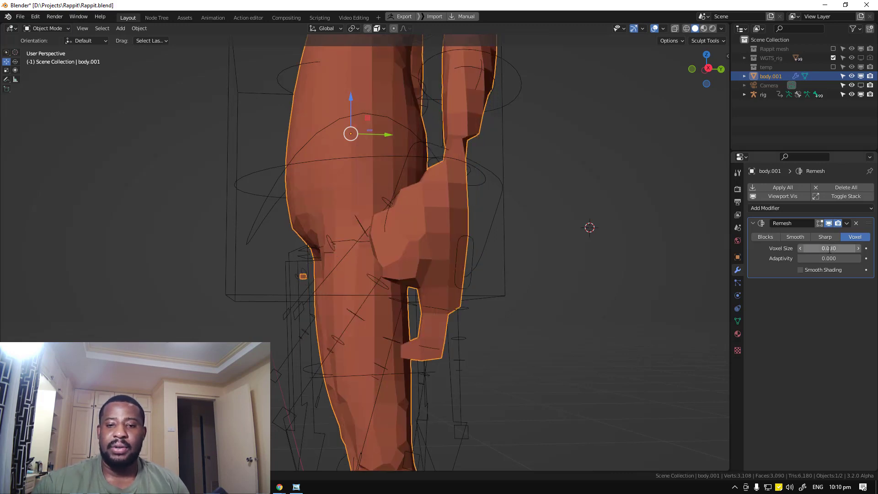
pyautogui.moveTo(830, 249); pyautogui.dragTo(801, 249)
pyautogui.scroll(1, 366, 255)
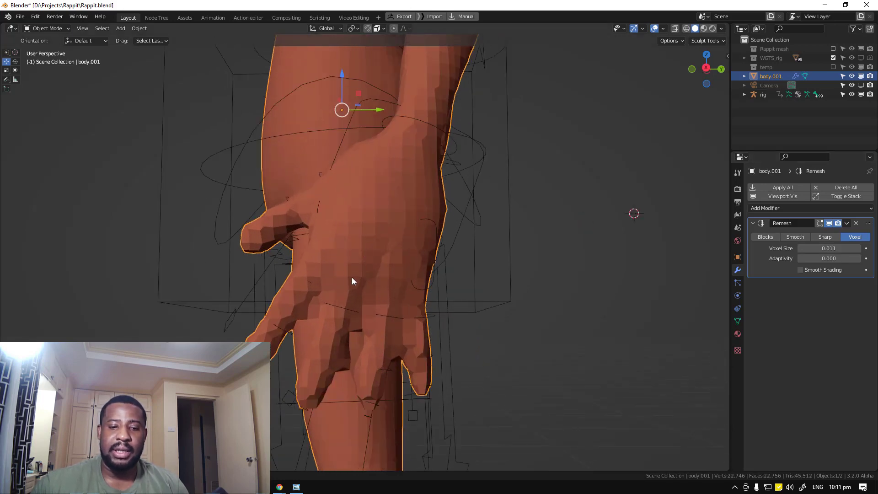
pyautogui.scroll(-4, 337, 378)
pyautogui.moveTo(342, 325); pyautogui.dragTo(440, 325, button='middle')
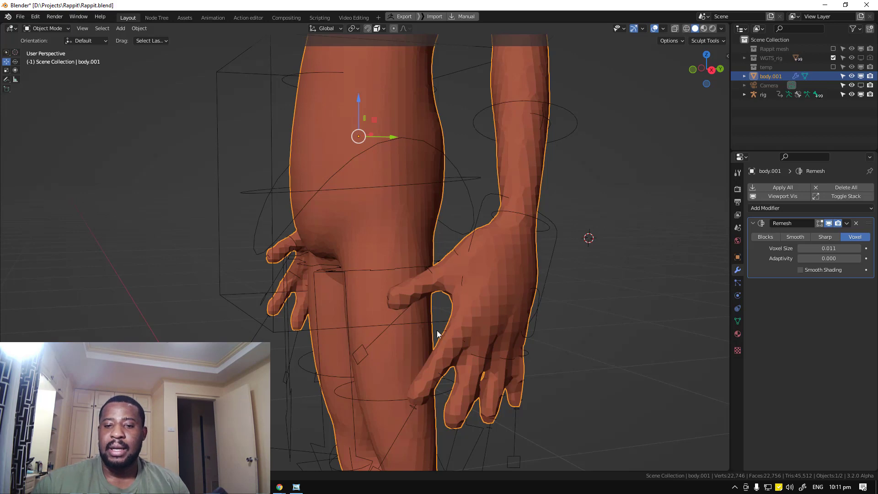
pyautogui.moveTo(514, 307); pyautogui.dragTo(508, 309, button='middle')
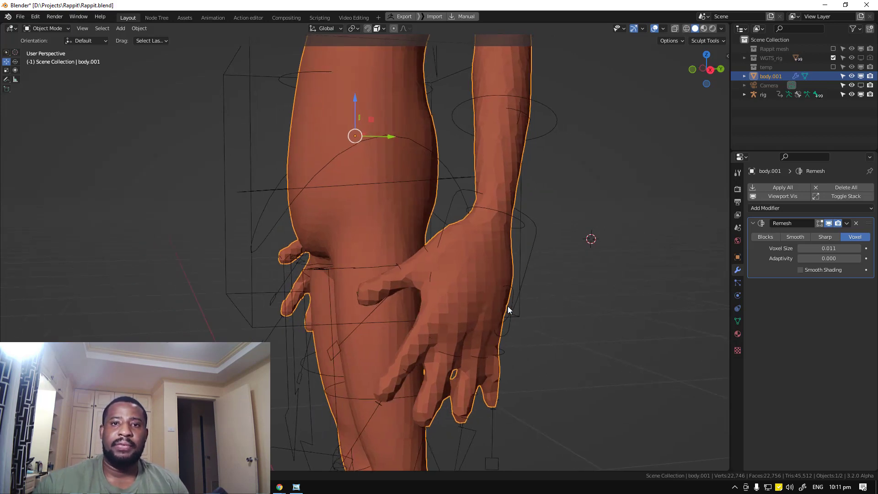
# Reset the Voxel Size to 0.003 and orbit around the remeshed body.
pyautogui.click(836, 246)
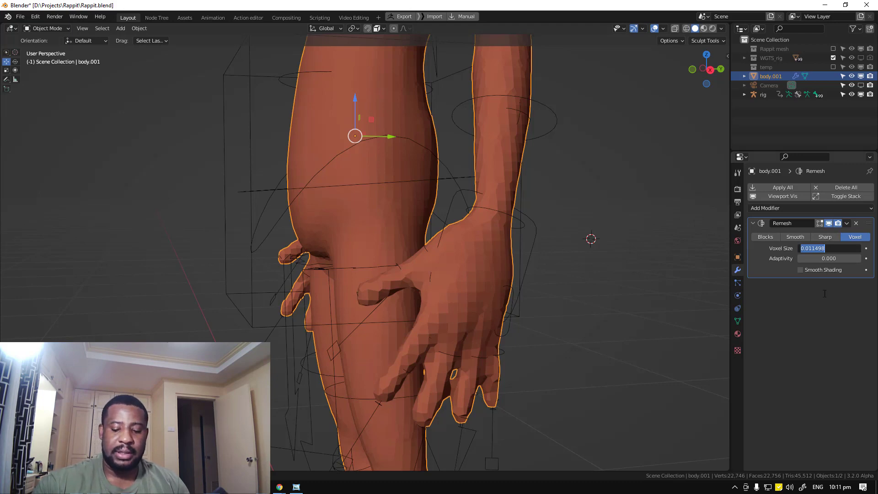
pyautogui.press('BackSpace')
pyautogui.press('Return')
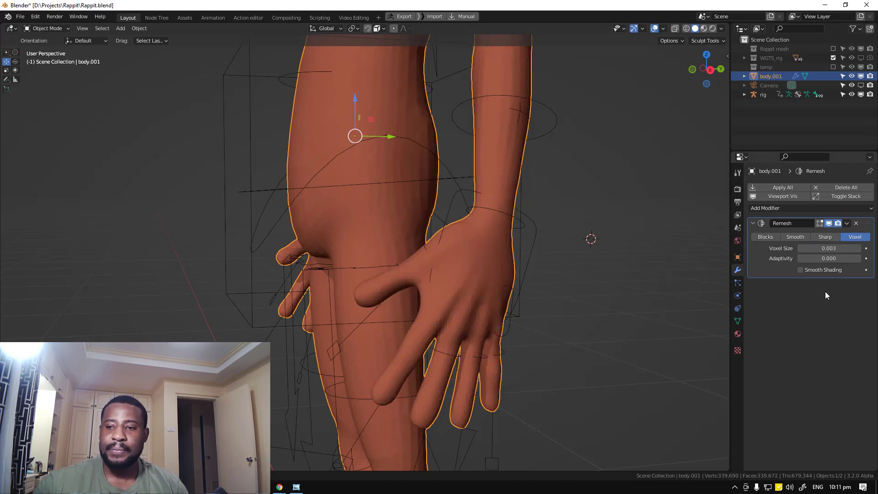
pyautogui.scroll(-3, 406, 304)
pyautogui.hotkey('alt', 'a')
pyautogui.moveTo(414, 306)
pyautogui.mouseDown(button='middle')
pyautogui.moveTo(500, 232)
pyautogui.moveTo(533, 329)
pyautogui.moveTo(465, 258)
pyautogui.moveTo(505, 261)
pyautogui.moveTo(572, 241)
pyautogui.mouseUp(button='middle')
pyautogui.scroll(2, 502, 232)
# Apply the Remesh modifier to body.001.
pyautogui.click(847, 223)
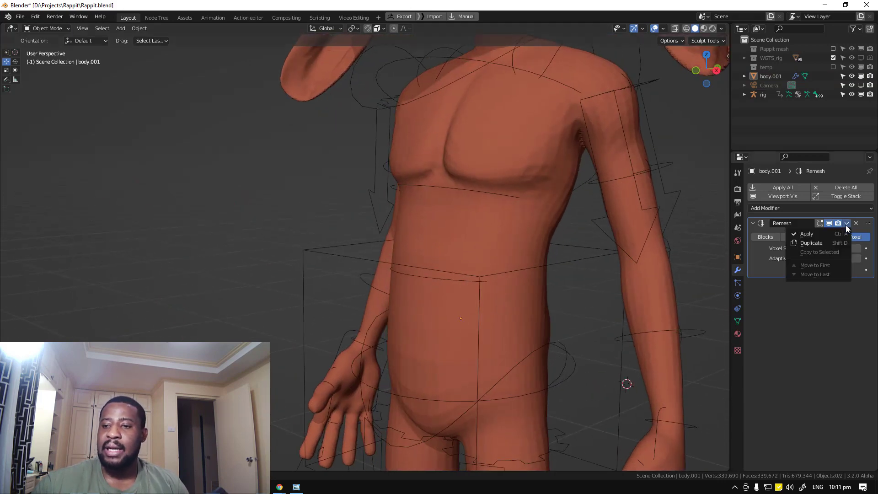
pyautogui.click(823, 236)
pyautogui.scroll(-2, 504, 237)
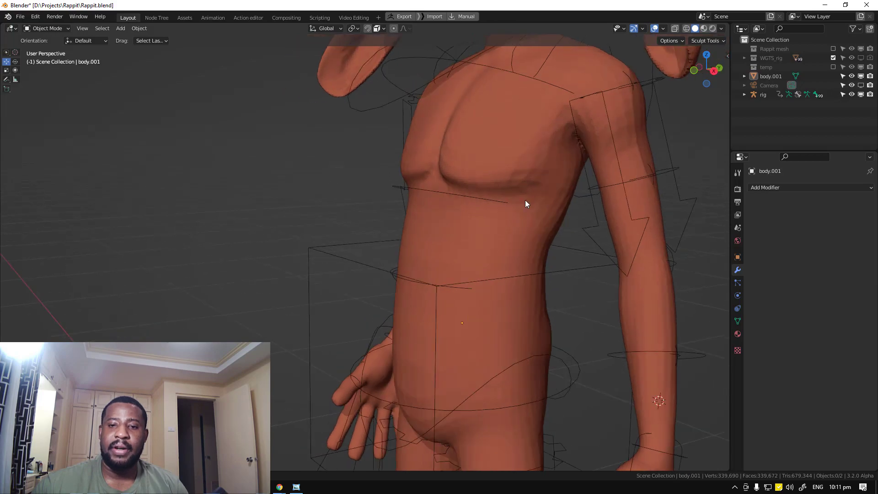
# Select body.001 and orbit to view the rabbit's head from the side.
pyautogui.click(545, 183)
pyautogui.moveTo(562, 179); pyautogui.dragTo(528, 232, button='middle')
pyautogui.click(520, 228)
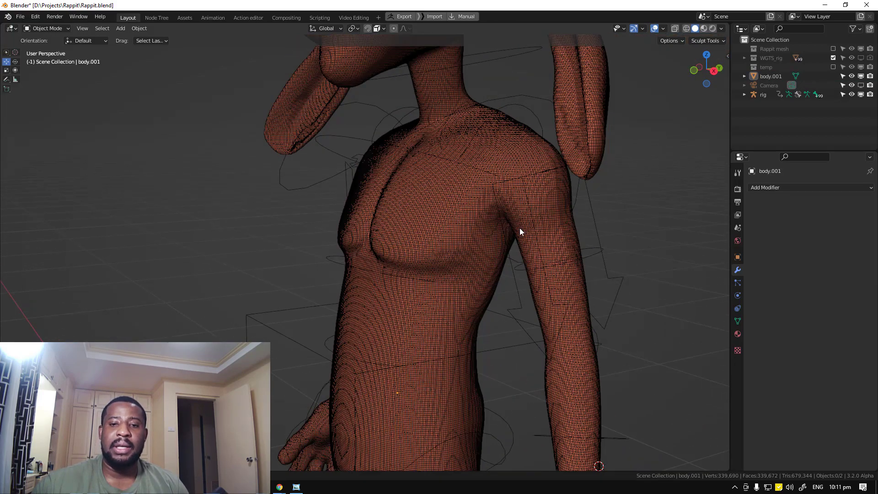
pyautogui.click(452, 216)
pyautogui.click(452, 216)
pyautogui.click(421, 211)
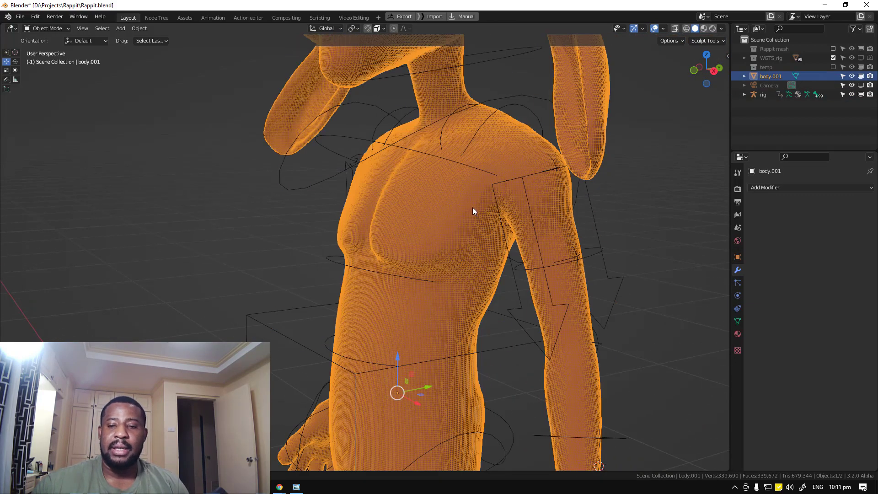
pyautogui.moveTo(473, 208); pyautogui.dragTo(504, 251, button='middle')
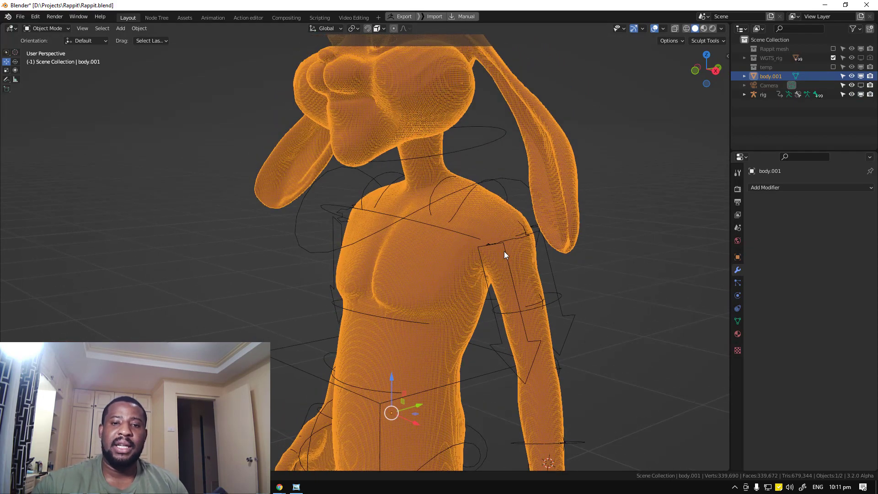
pyautogui.moveTo(505, 252); pyautogui.dragTo(375, 87, button='middle')
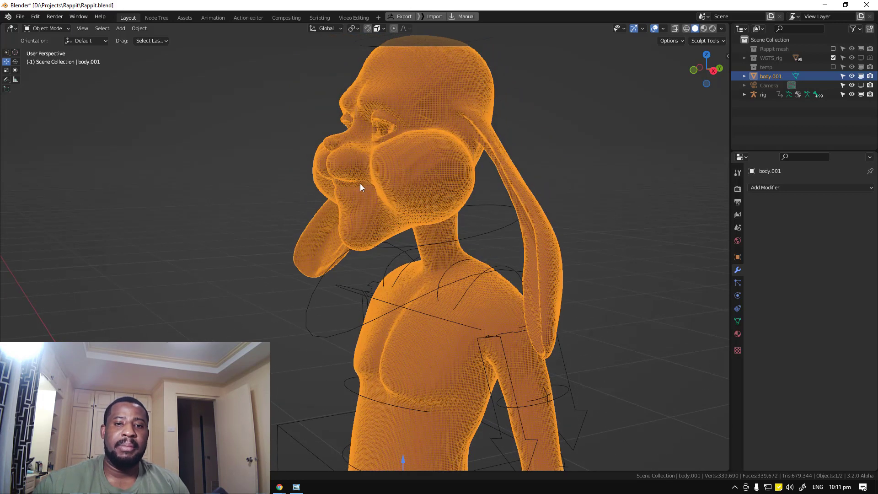
# Enable the Wireframe overlay under Geometry to show body.001's voxel topology.
pyautogui.click(666, 26)
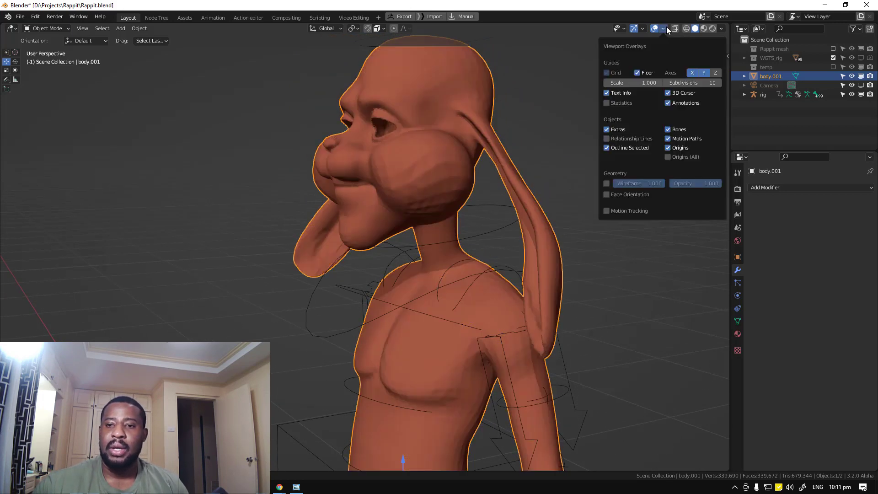
pyautogui.click(666, 28)
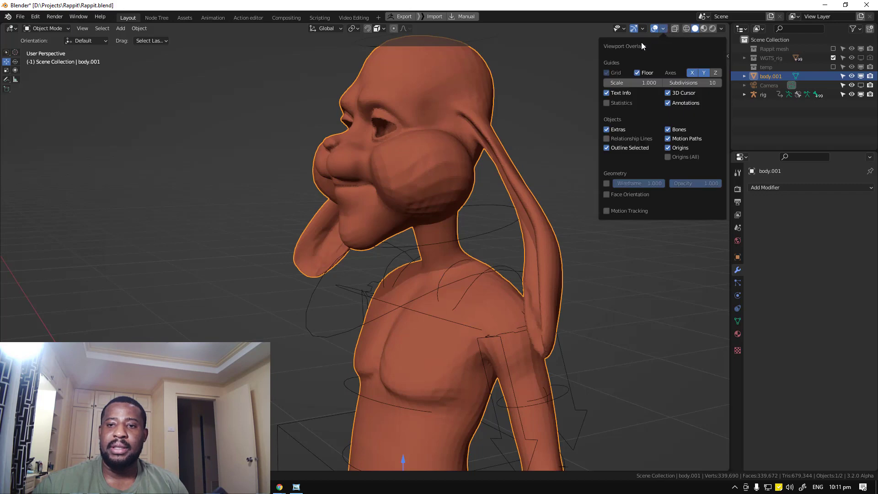
pyautogui.click(664, 28)
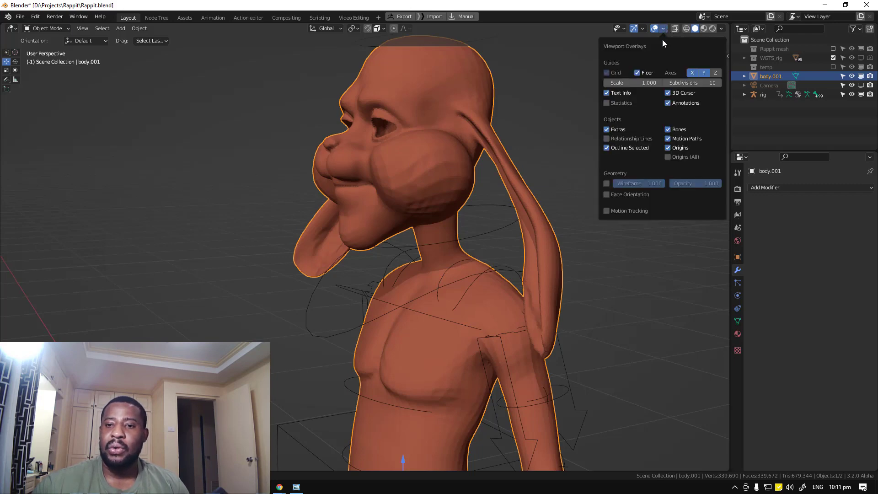
pyautogui.click(606, 183)
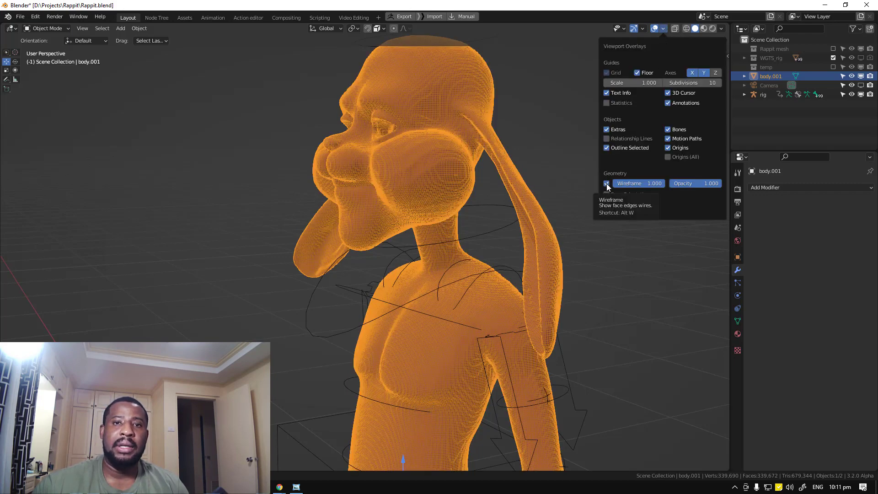
pyautogui.click(607, 183)
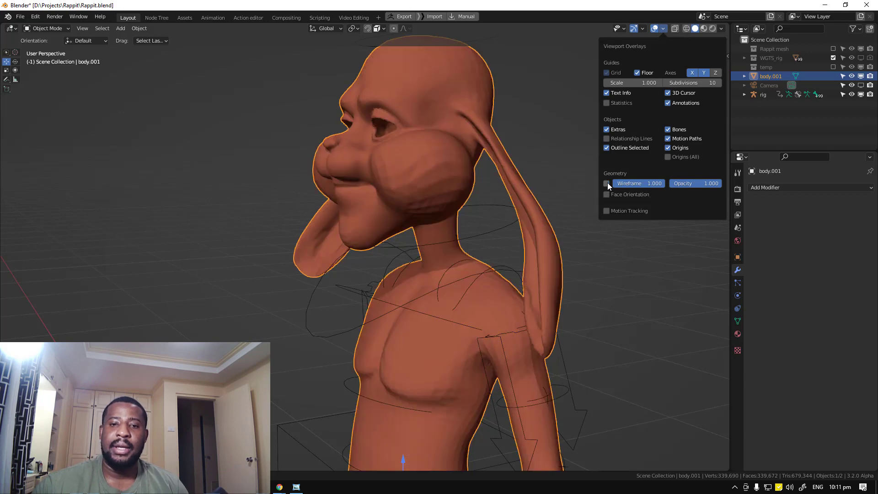
pyautogui.click(607, 183)
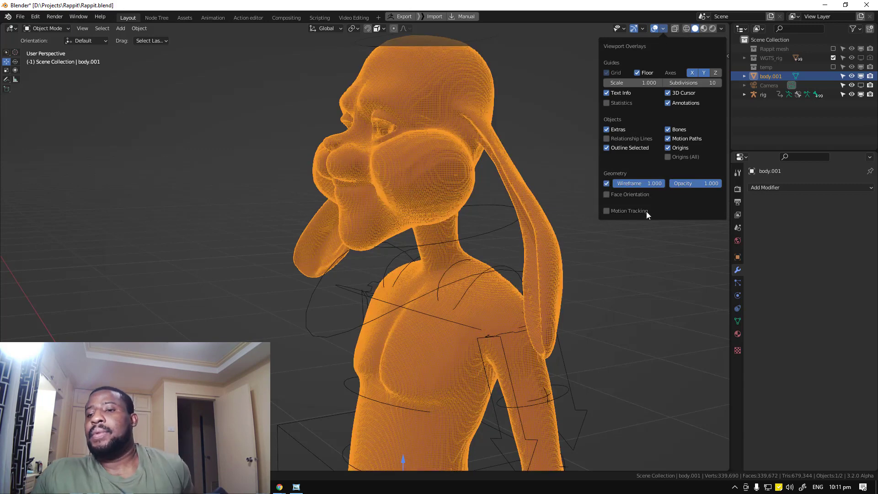
# Add a Decimate modifier to body.001 with Ratio 0.2 and apply it.
pyautogui.click(789, 187)
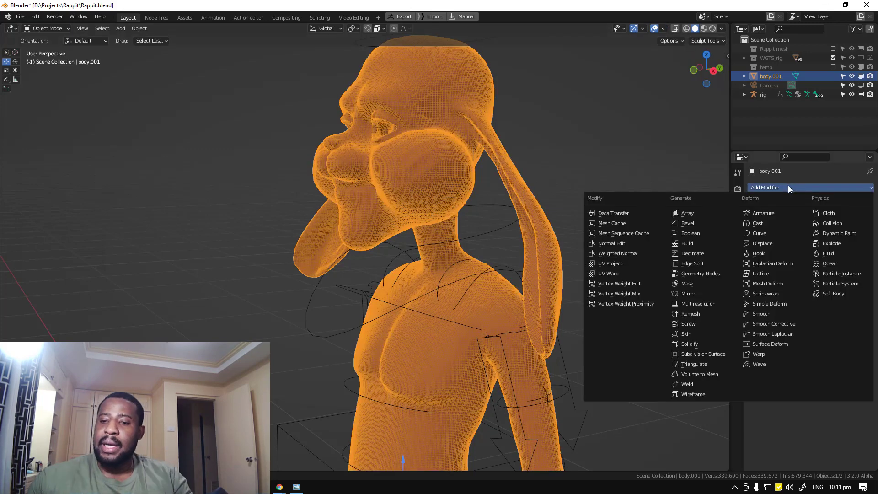
pyautogui.click(704, 254)
pyautogui.click(834, 248)
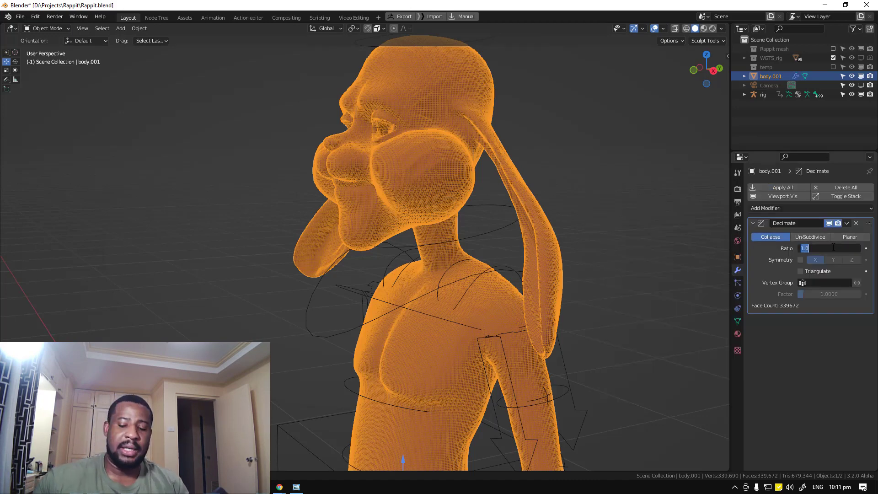
pyautogui.write('.2')
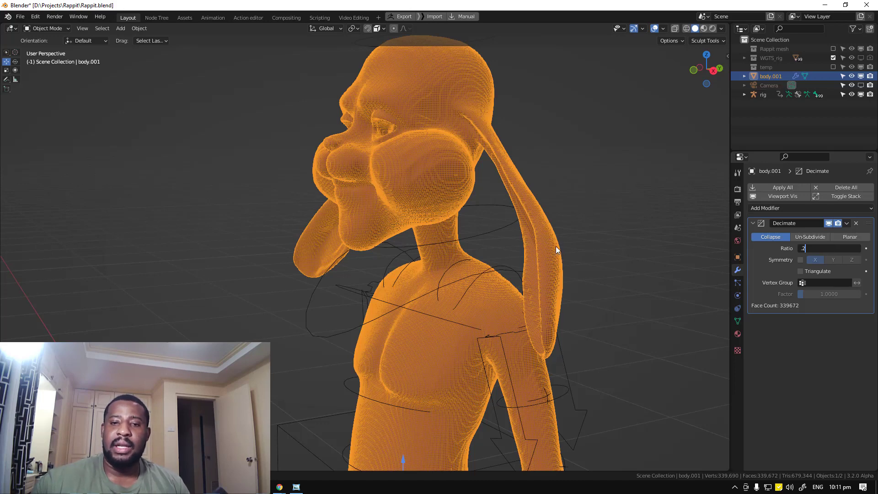
pyautogui.press('Return')
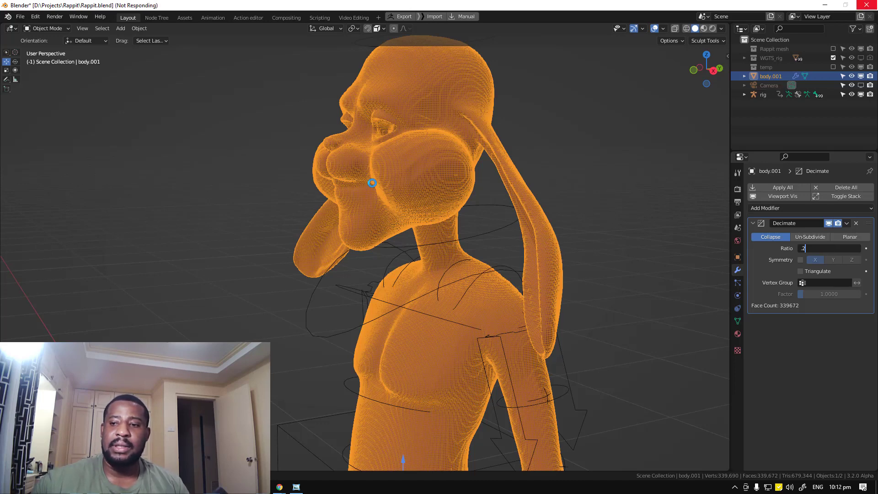
pyautogui.moveTo(424, 179); pyautogui.dragTo(469, 199, button='middle')
pyautogui.hotkey('alt', 'a')
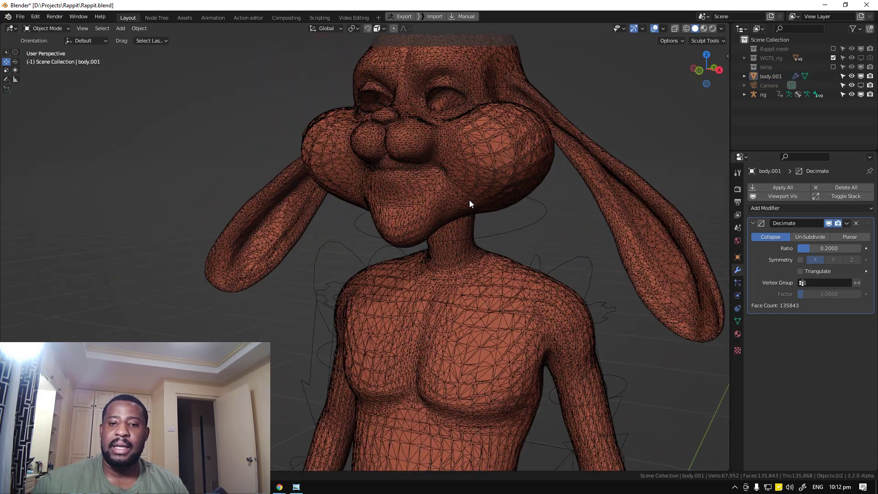
pyautogui.click(848, 224)
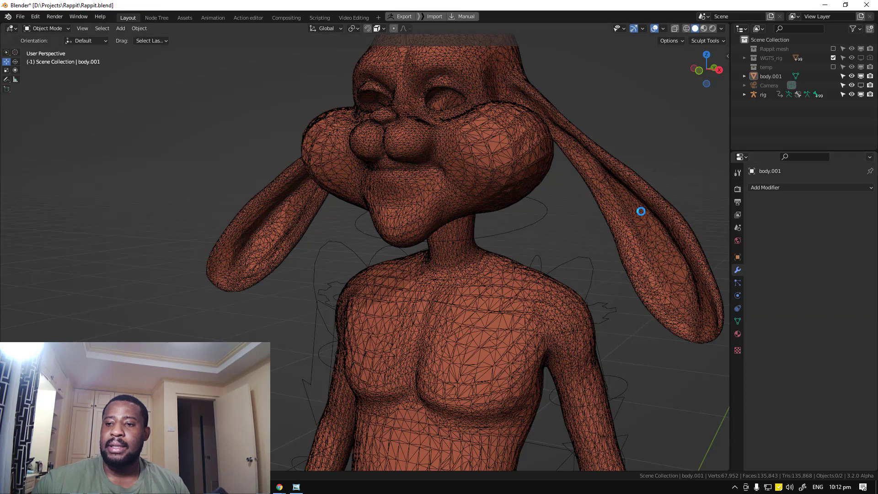
# Select body.001 then the rig, and parent it With Automatic Weights via Ctrl+P.
pyautogui.click(512, 152)
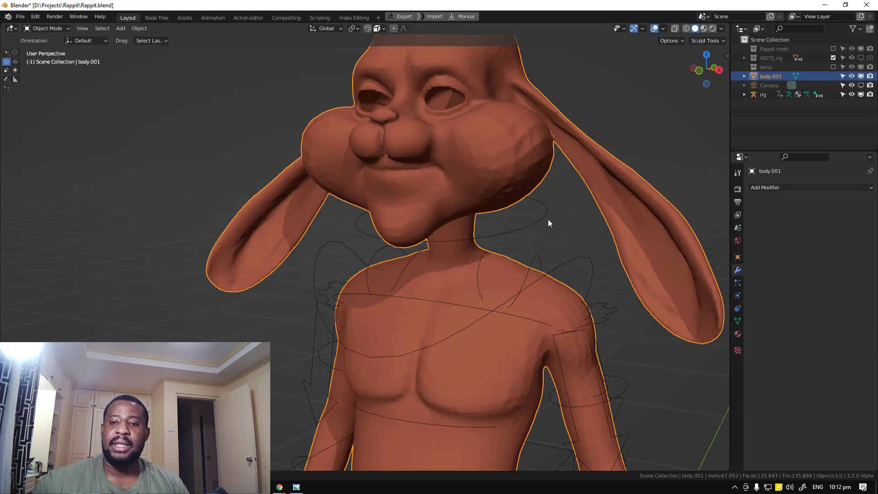
pyautogui.keyDown('shift'); pyautogui.click(540, 218); pyautogui.keyUp('shift')
pyautogui.hotkey('ctrl', 'p')
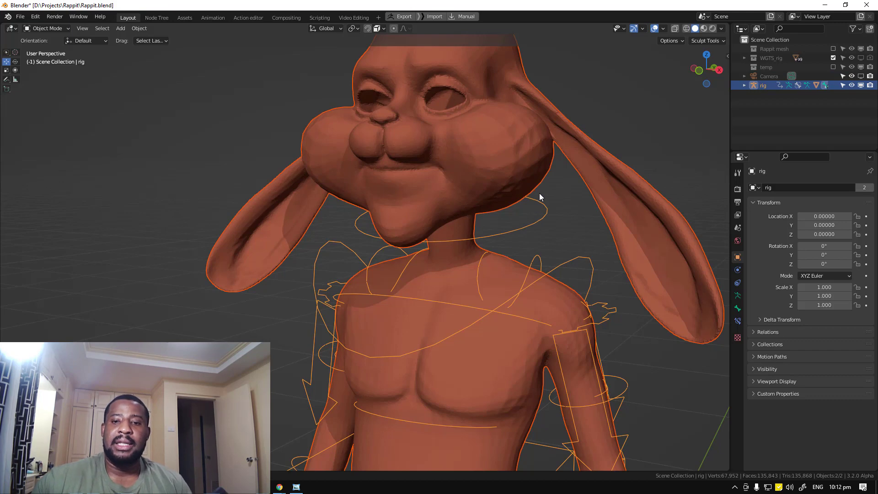
pyautogui.click(520, 164)
pyautogui.click(550, 213)
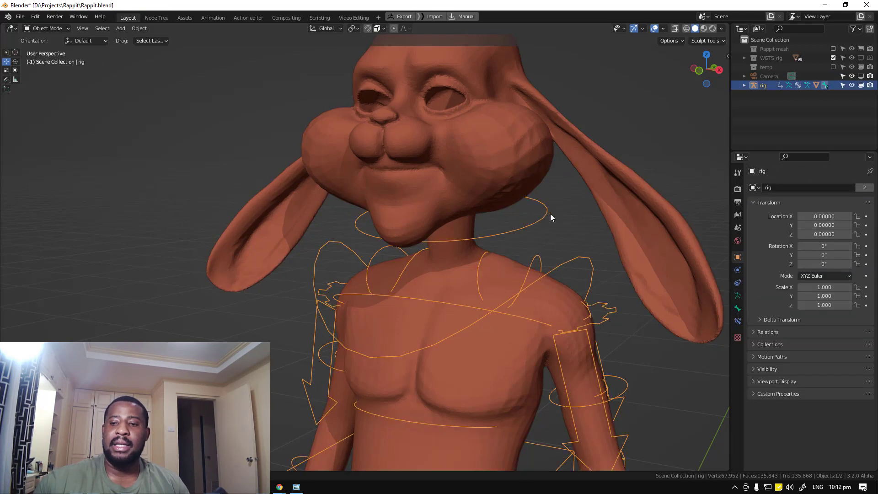
pyautogui.moveTo(451, 223); pyautogui.dragTo(509, 222, button='middle')
pyautogui.scroll(2, 509, 222)
pyautogui.hotkey('ctrl', 'Tab')
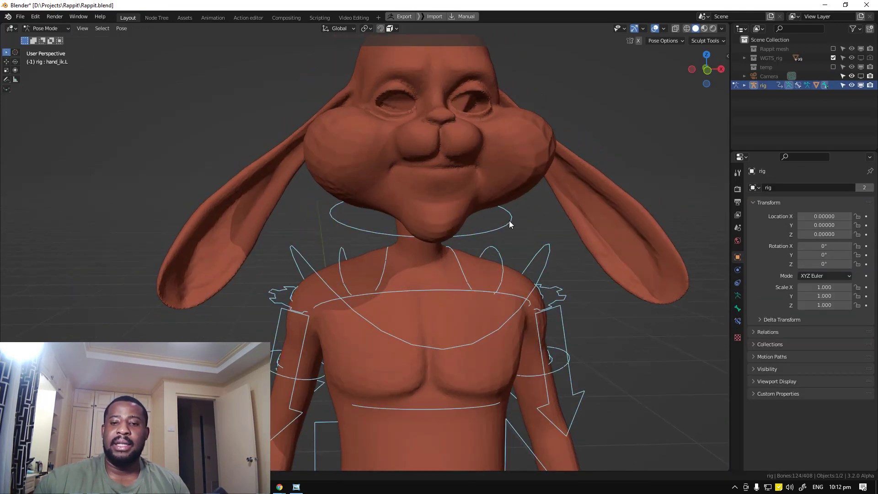
pyautogui.click(484, 221)
pyautogui.press('r')
pyautogui.rightClick(492, 196)
pyautogui.scroll(-3, 518, 264)
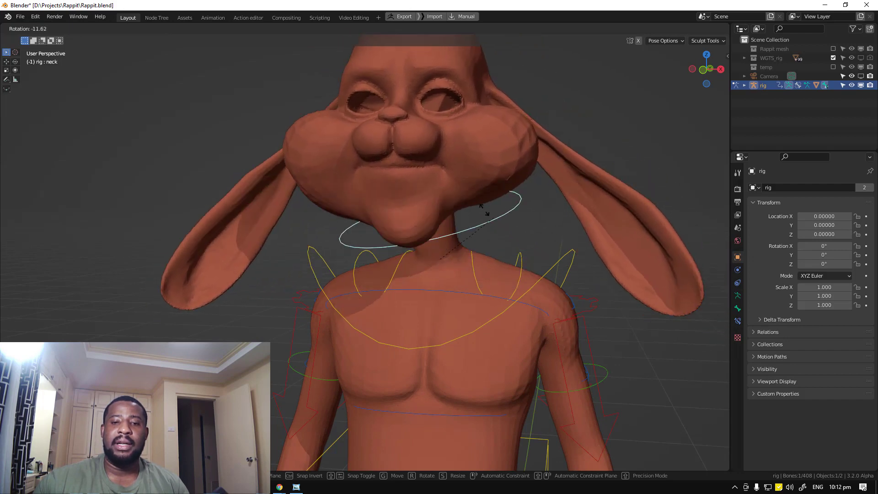
pyautogui.click(480, 256)
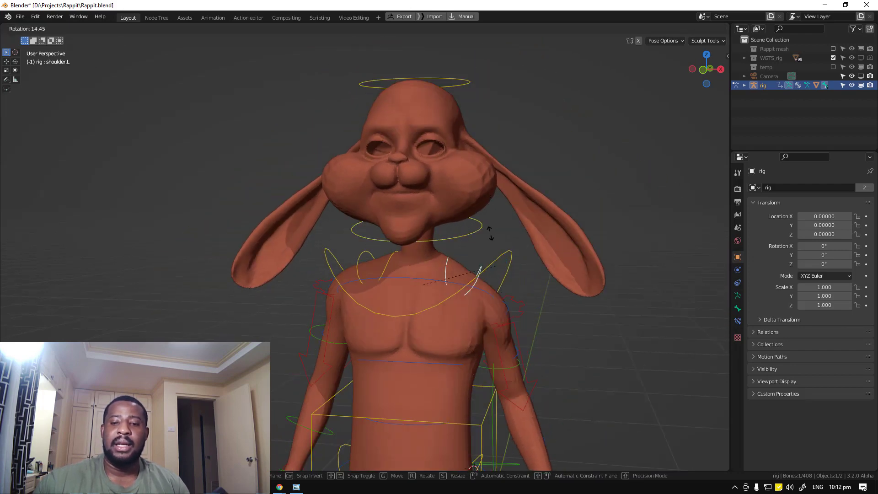
pyautogui.scroll(-3, 472, 239)
pyautogui.scroll(4, 472, 244)
pyautogui.moveTo(473, 244); pyautogui.dragTo(453, 337, button='middle')
pyautogui.click(442, 291)
pyautogui.press('s')
pyautogui.rightClick(426, 308)
pyautogui.click(428, 333)
pyautogui.press('s')
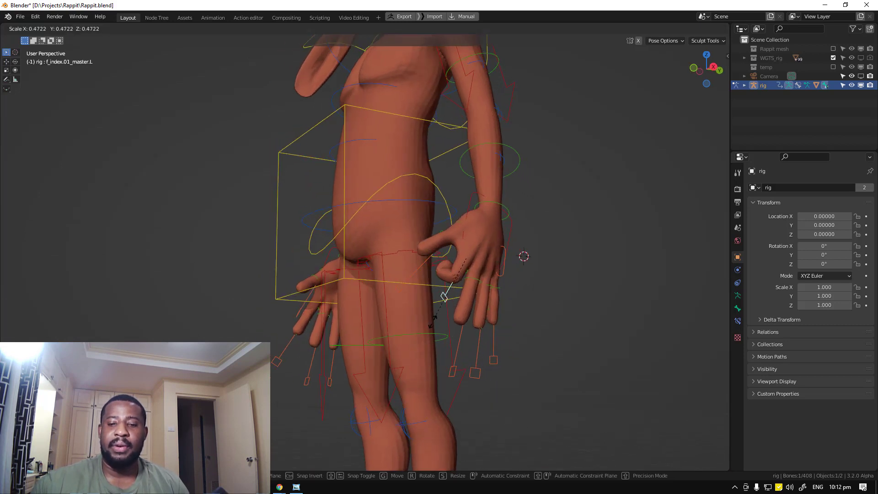
pyautogui.rightClick(459, 361)
pyautogui.click(459, 361)
pyautogui.press('s')
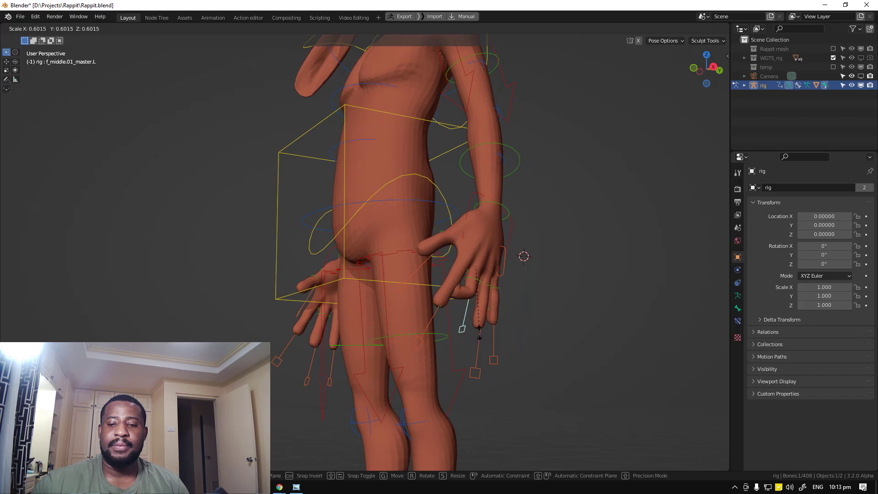
pyautogui.rightClick(458, 360)
pyautogui.moveTo(458, 360); pyautogui.dragTo(457, 359, button='middle')
pyautogui.click(458, 359)
pyautogui.press('s')
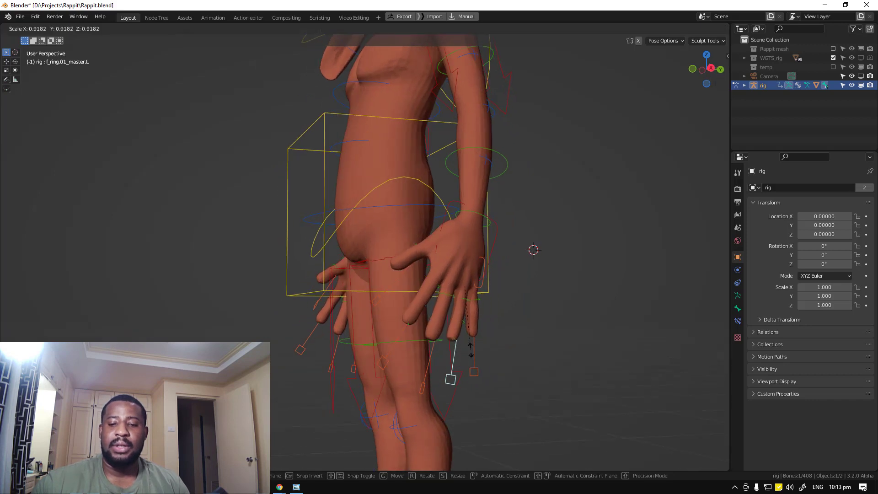
pyautogui.rightClick(476, 359)
pyautogui.click(477, 358)
pyautogui.press('s')
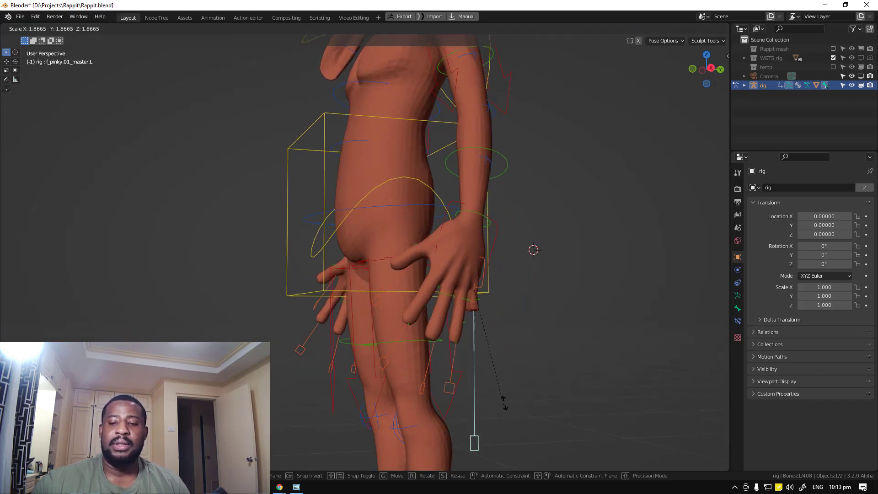
pyautogui.rightClick(471, 361)
pyautogui.hotkey('alt', 'a')
pyautogui.keyDown('alt'); pyautogui.moveTo(444, 342); pyautogui.dragTo(513, 323, button='middle'); pyautogui.keyUp('alt')
pyautogui.keyDown('shift'); pyautogui.moveTo(519, 356); pyautogui.dragTo(555, 467, button='middle'); pyautogui.keyUp('shift')
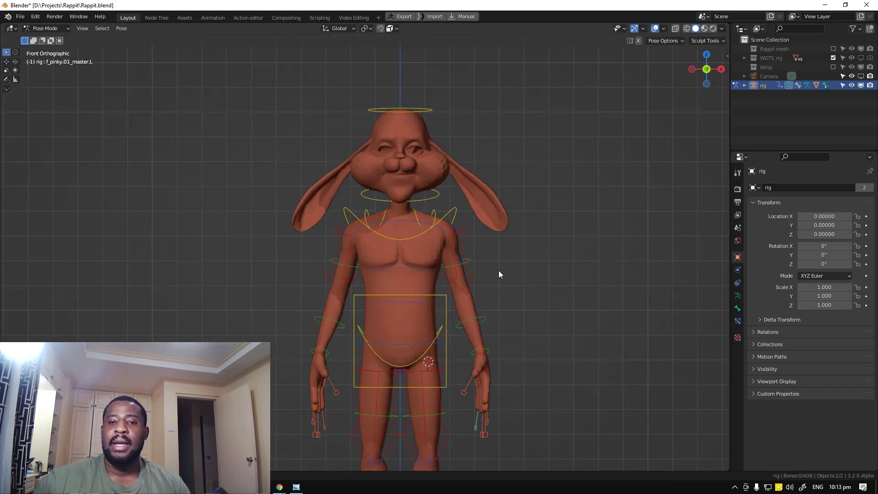
pyautogui.hotkey('ctrl', 'Tab')
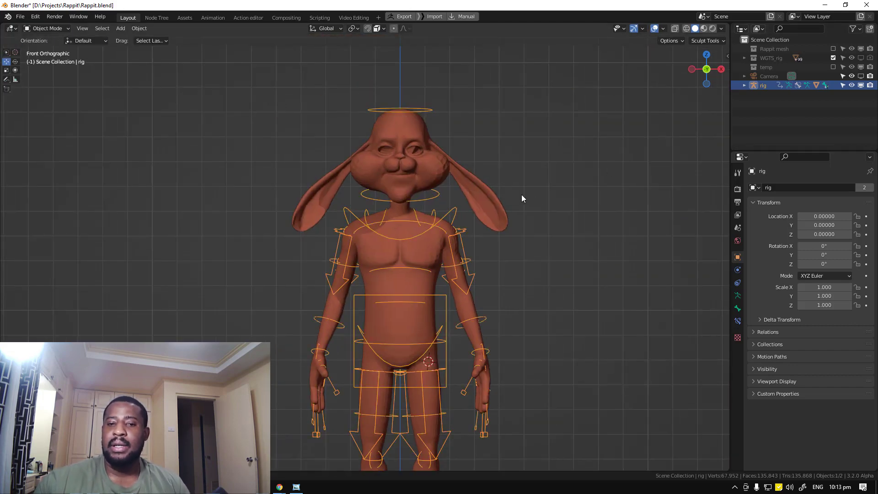
# Set the proxy body.001's viewport display to Bounds so it draws only as a bounding box.
pyautogui.moveTo(522, 197); pyautogui.dragTo(446, 177, button='middle')
pyautogui.click(433, 157)
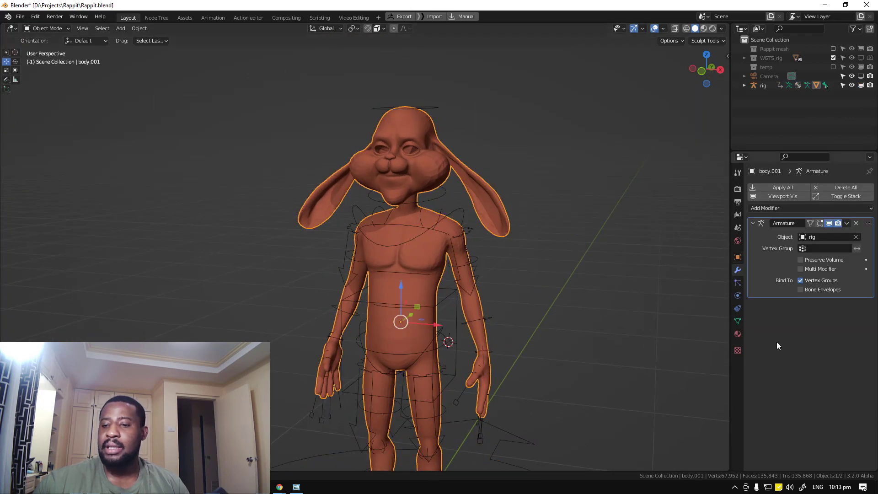
pyautogui.click(738, 261)
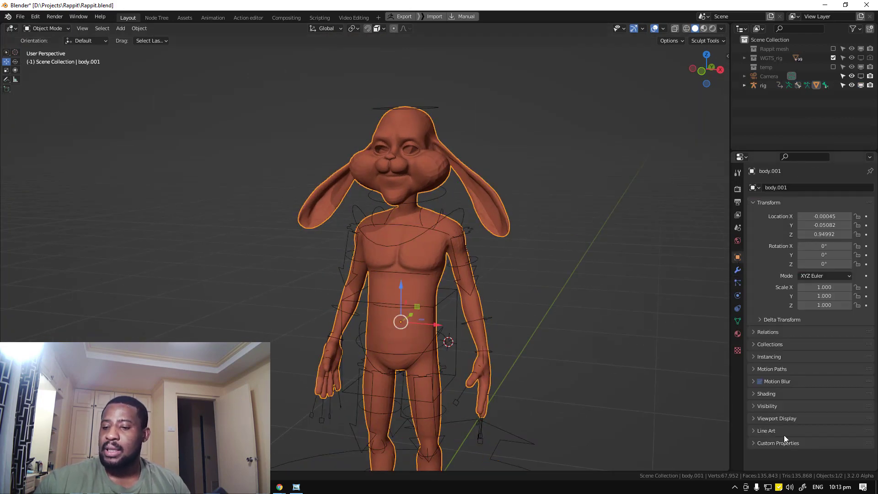
pyautogui.click(773, 418)
pyautogui.scroll(-5, 787, 433)
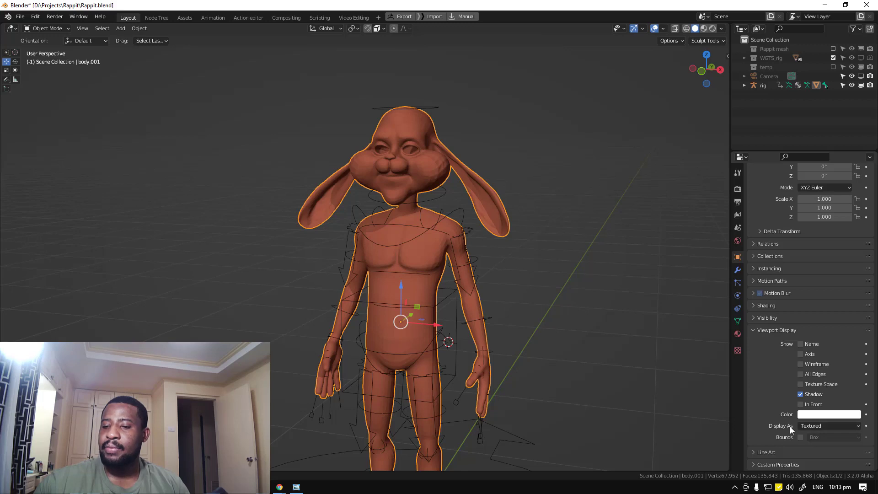
pyautogui.click(822, 426)
pyautogui.click(811, 416)
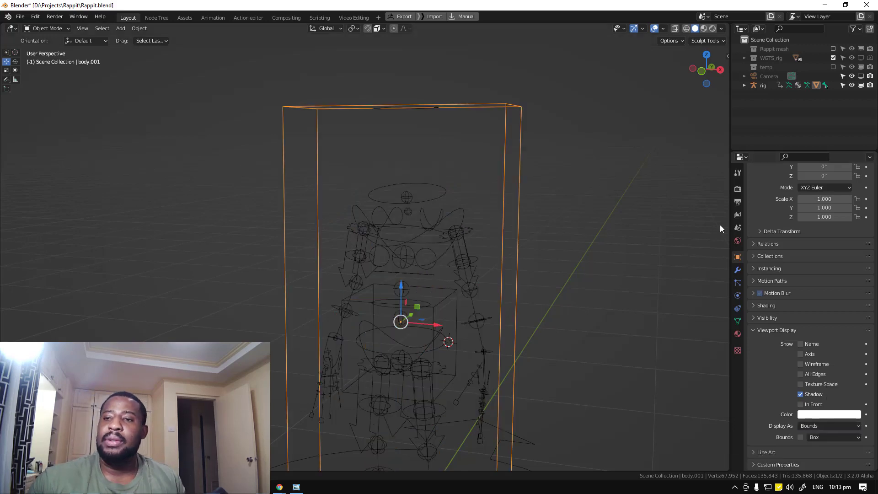
# Enable the Rappit mesh collection and select the detailed rabbit body from the front.
pyautogui.click(833, 49)
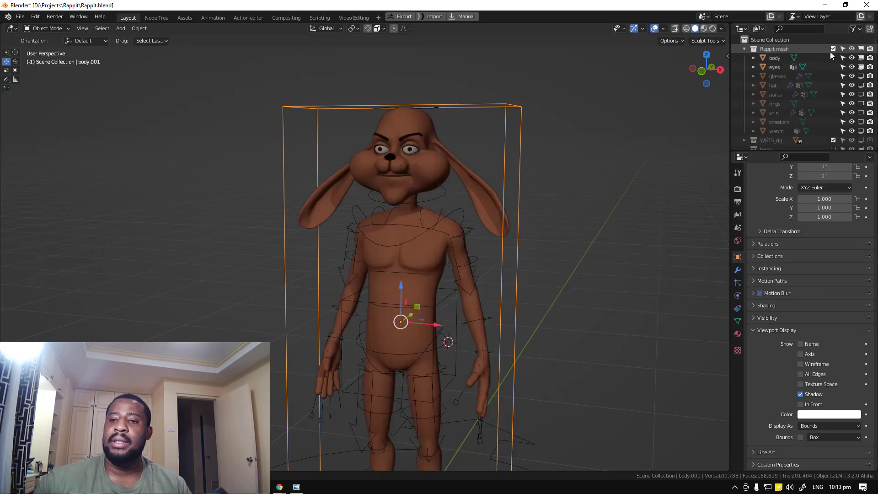
pyautogui.moveTo(417, 239); pyautogui.dragTo(485, 201, button='middle')
pyautogui.click(437, 189)
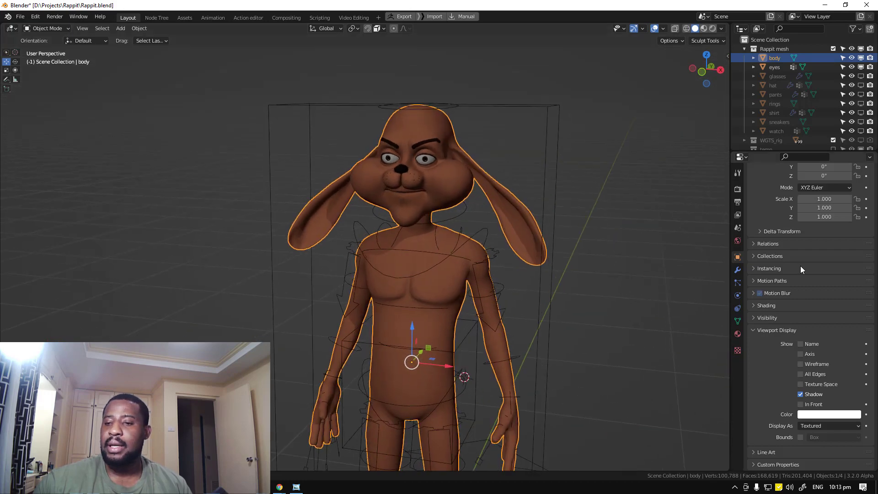
# Add a Data Transfer modifier to the rabbit body with body.001 as the source.
pyautogui.click(736, 271)
pyautogui.click(802, 189)
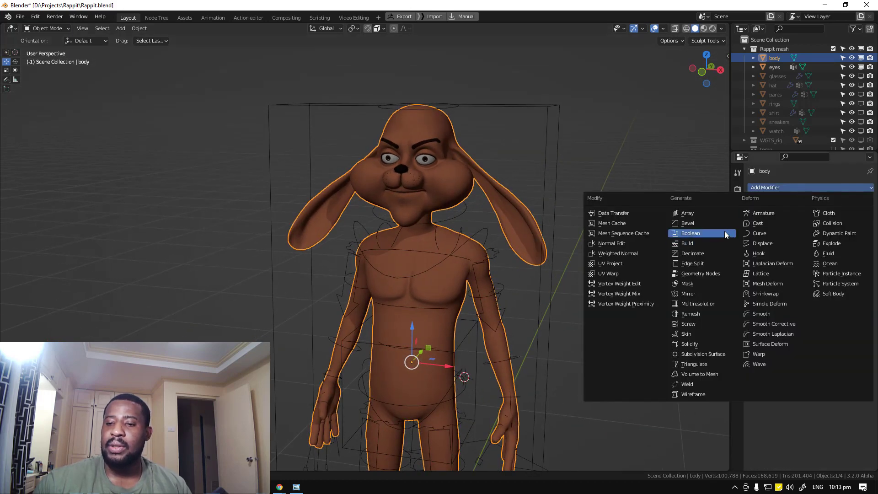
pyautogui.click(629, 214)
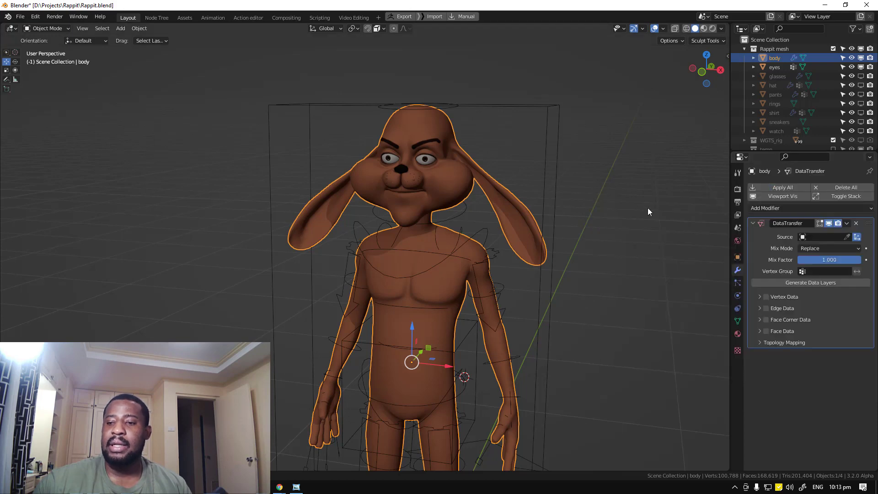
pyautogui.click(847, 236)
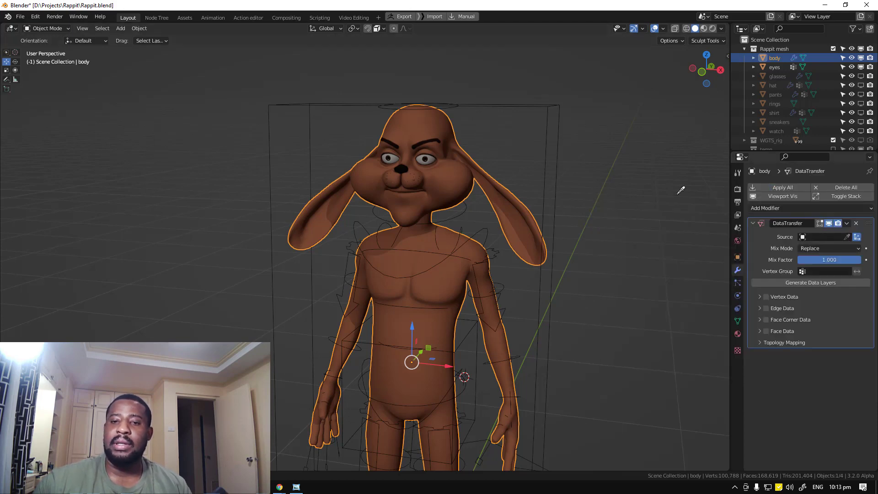
pyautogui.click(548, 146)
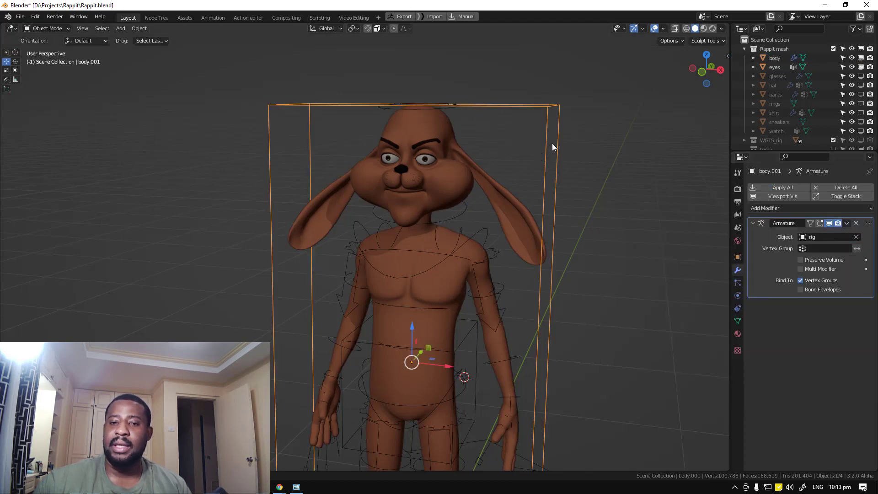
pyautogui.click(450, 163)
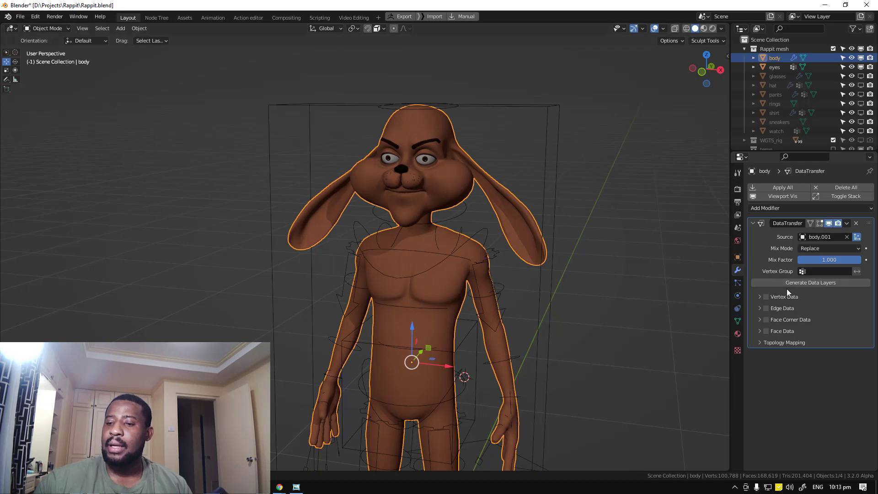
# Enable Vertex Data transfer of vertex groups using Nearest Vertex mapping.
pyautogui.click(759, 298)
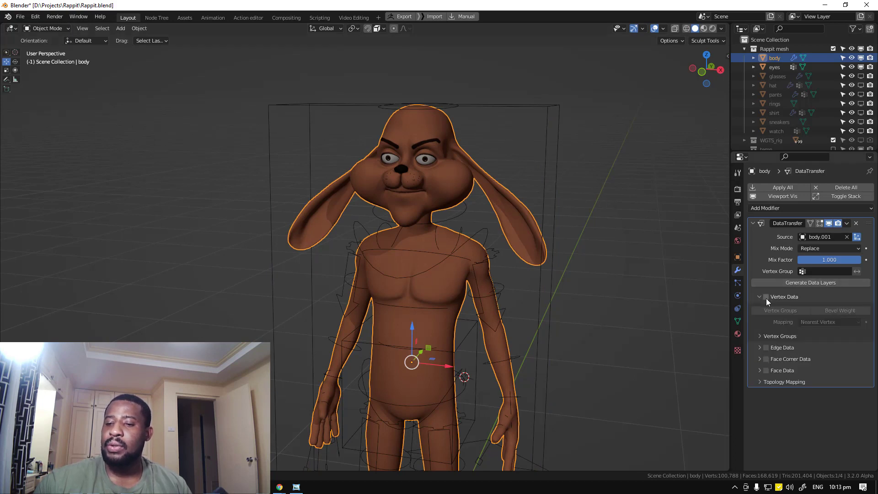
pyautogui.click(767, 298)
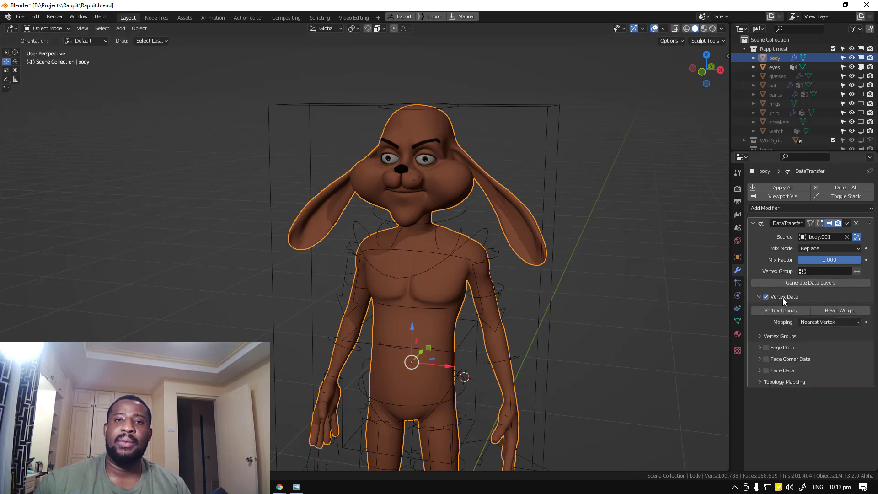
pyautogui.click(543, 176)
pyautogui.click(443, 298)
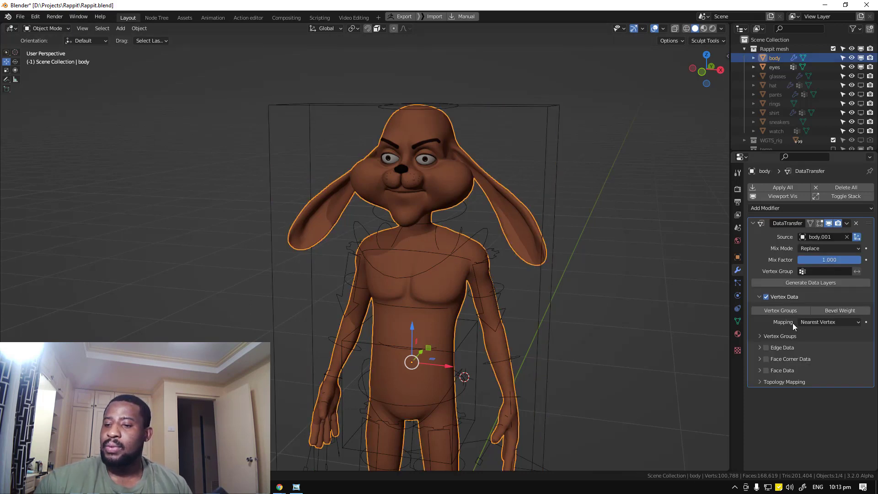
pyautogui.click(830, 322)
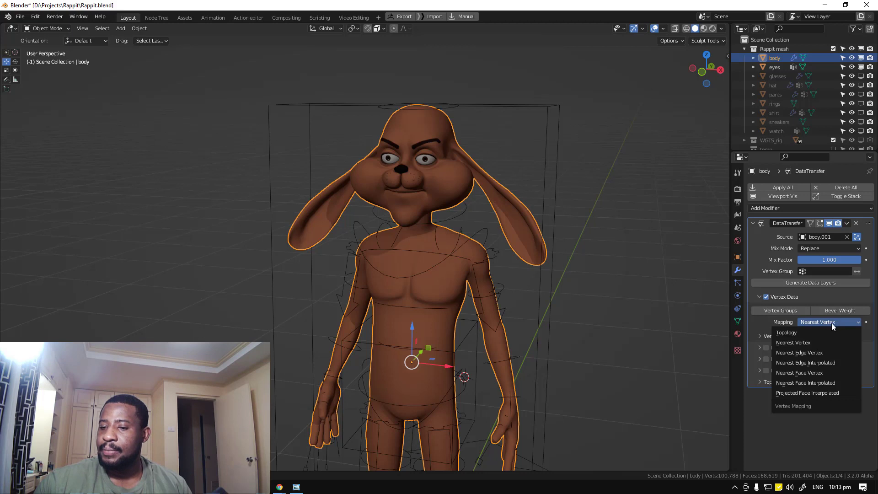
pyautogui.click(832, 323)
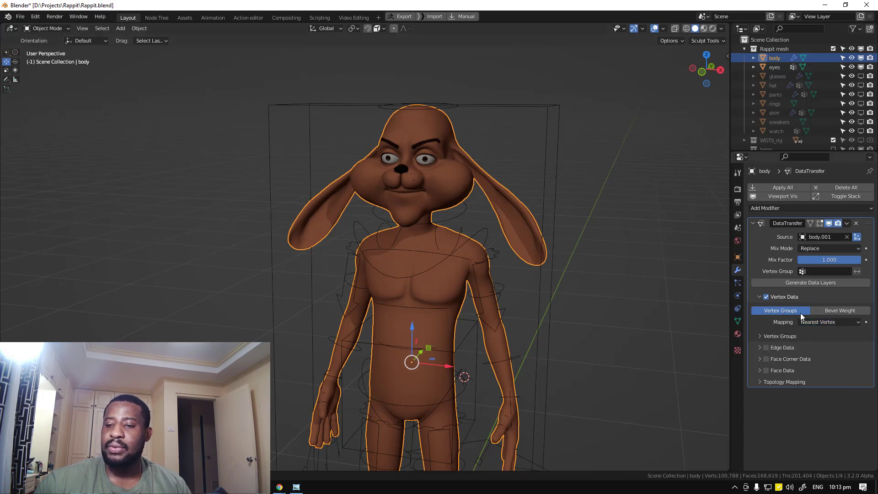
# Generate the matching data layers and apply the Data Transfer modifier.
pyautogui.click(821, 283)
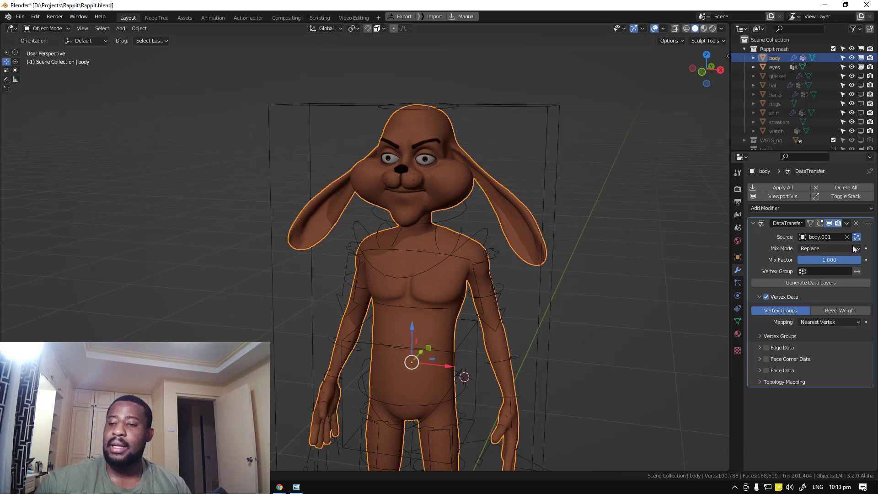
pyautogui.click(847, 223)
pyautogui.click(829, 233)
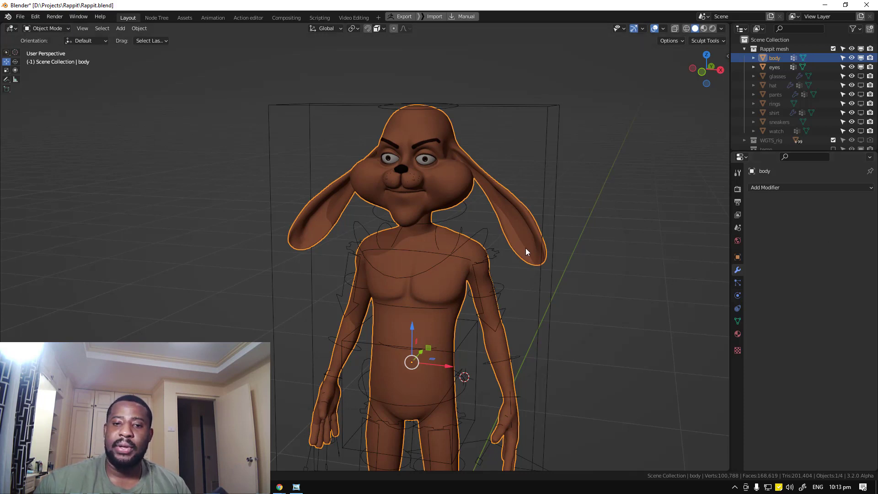
# Add an Armature modifier using rig as its object, then delete the proxy body.001.
pyautogui.click(844, 188)
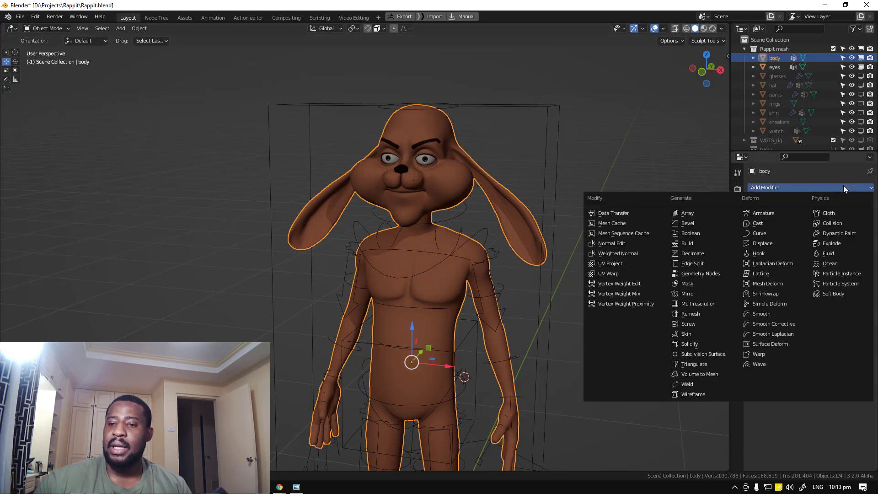
pyautogui.click(756, 214)
pyautogui.click(856, 237)
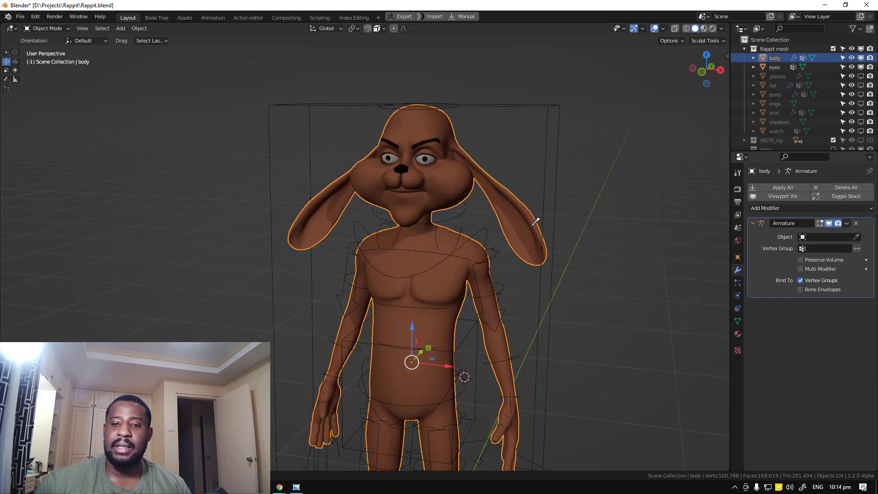
pyautogui.click(484, 231)
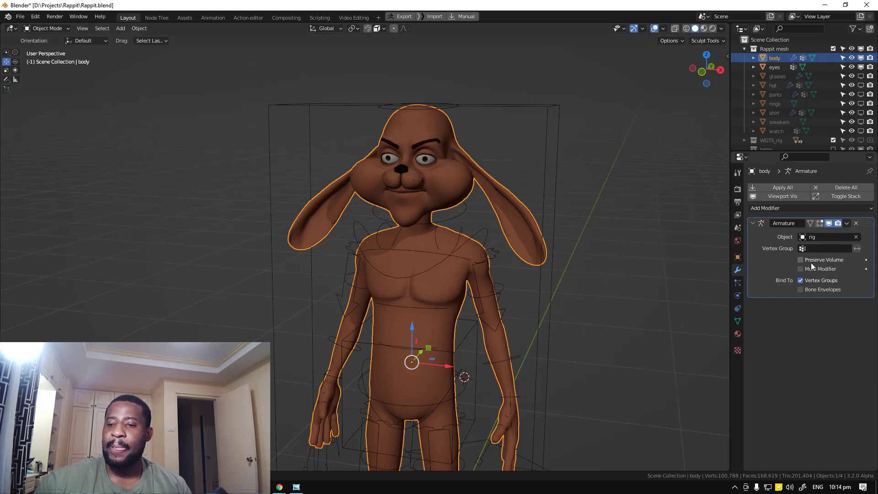
pyautogui.press('x')
pyautogui.click(548, 185)
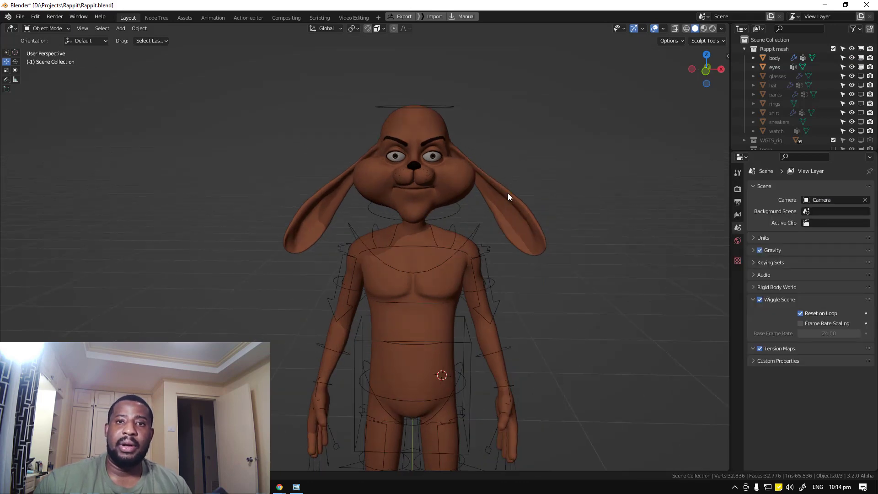
# Parent the rabbit body to the rig as Object and test by moving the rig.
pyautogui.click(510, 194)
pyautogui.keyDown('shift'); pyautogui.click(477, 227); pyautogui.keyUp('shift')
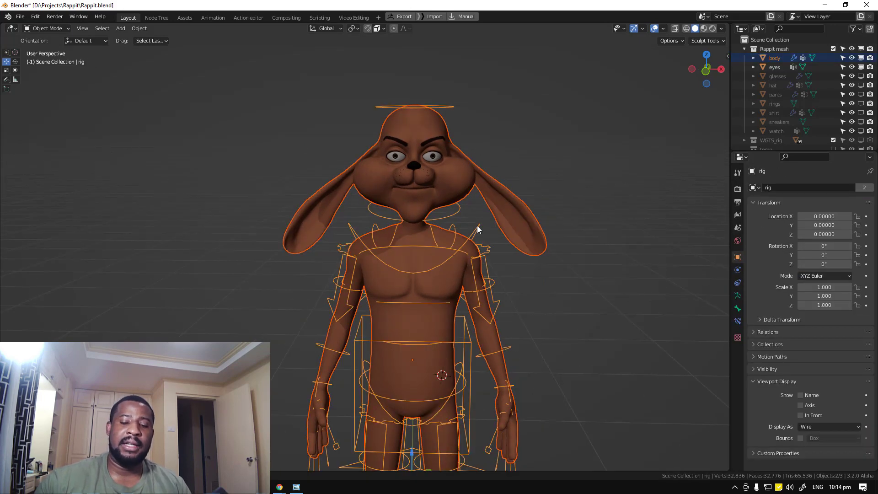
pyautogui.hotkey('ctrl', 'p')
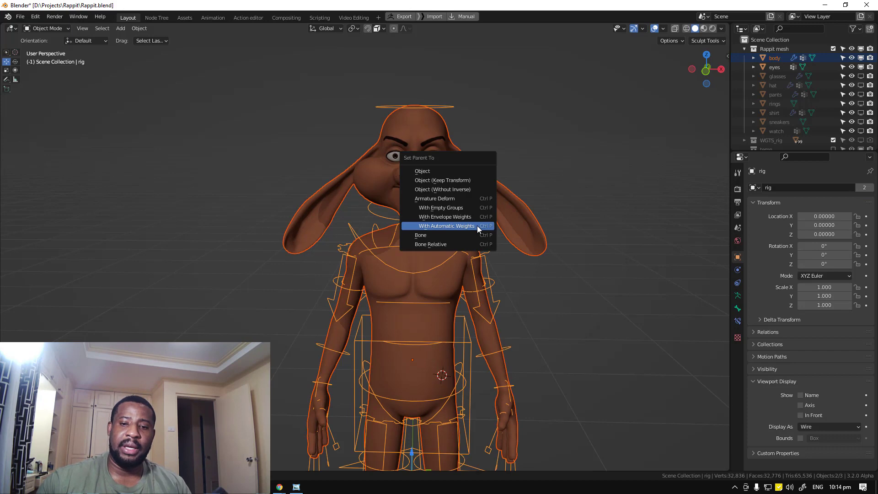
pyautogui.click(455, 171)
pyautogui.click(447, 106)
pyautogui.press('g')
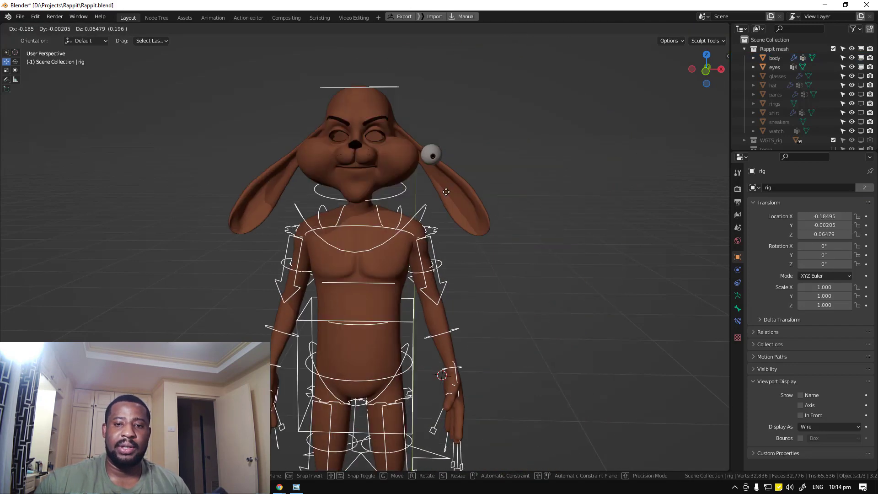
pyautogui.press('Escape')
# Enter Pose Mode on the rig and test-rotate the neck and left shoulder bones.
pyautogui.hotkey('ctrl', 'Tab')
pyautogui.click(456, 213)
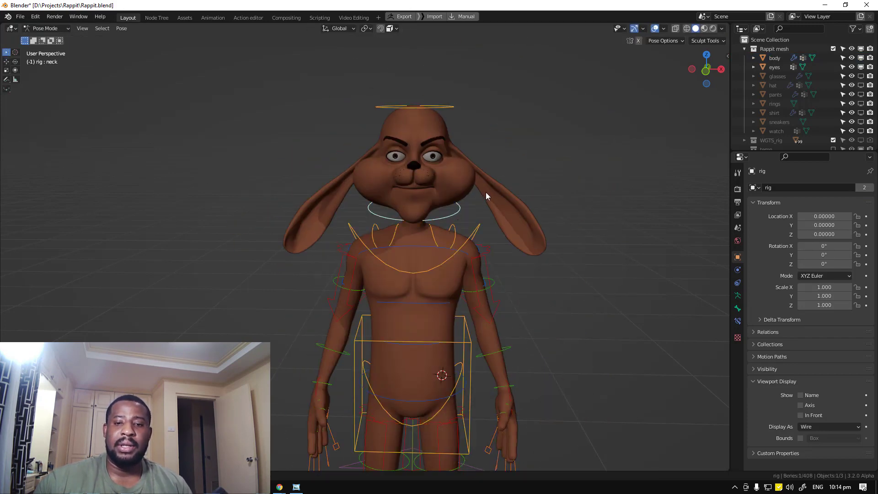
pyautogui.press('r')
pyautogui.press('Escape')
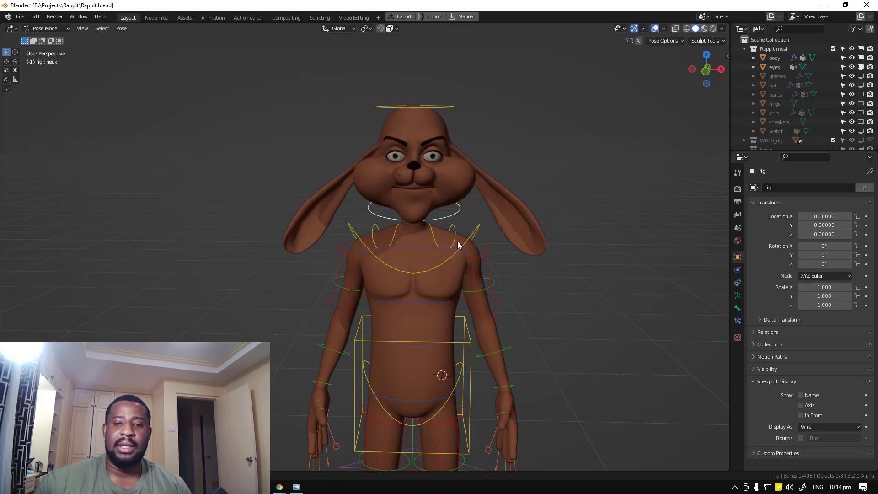
pyautogui.click(457, 245)
pyautogui.press('r')
pyautogui.press('Escape')
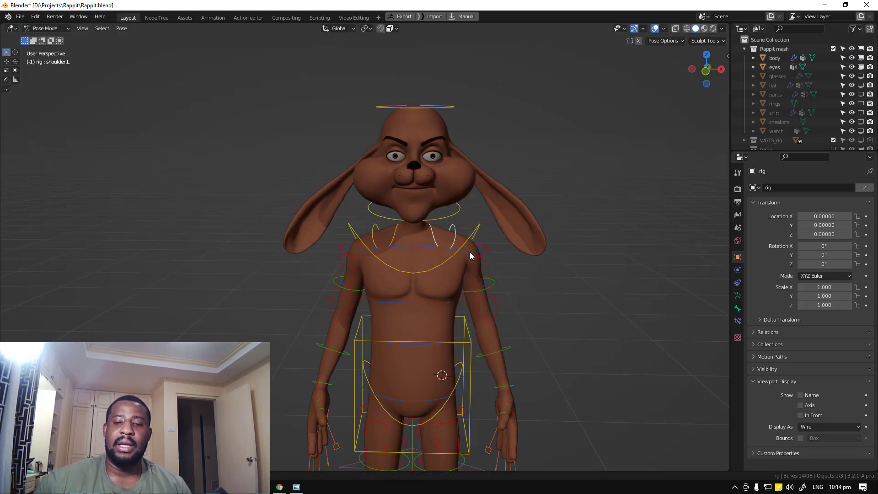